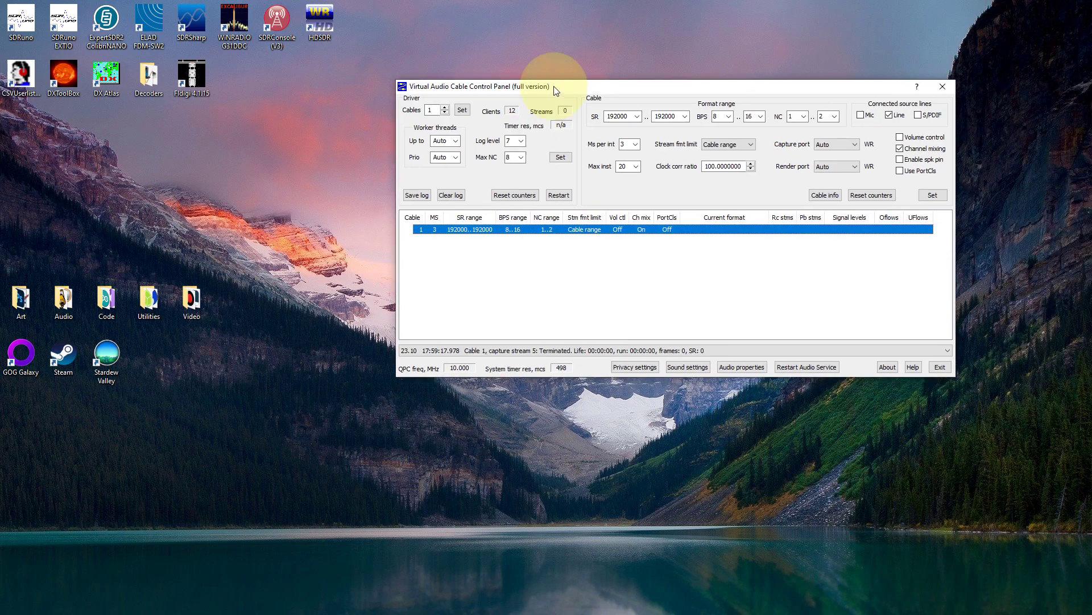
Drag the Virtual Audio Cable Control Panel up to the top-left corner of the screen
left_click_drag(569, 85, 194, 21)
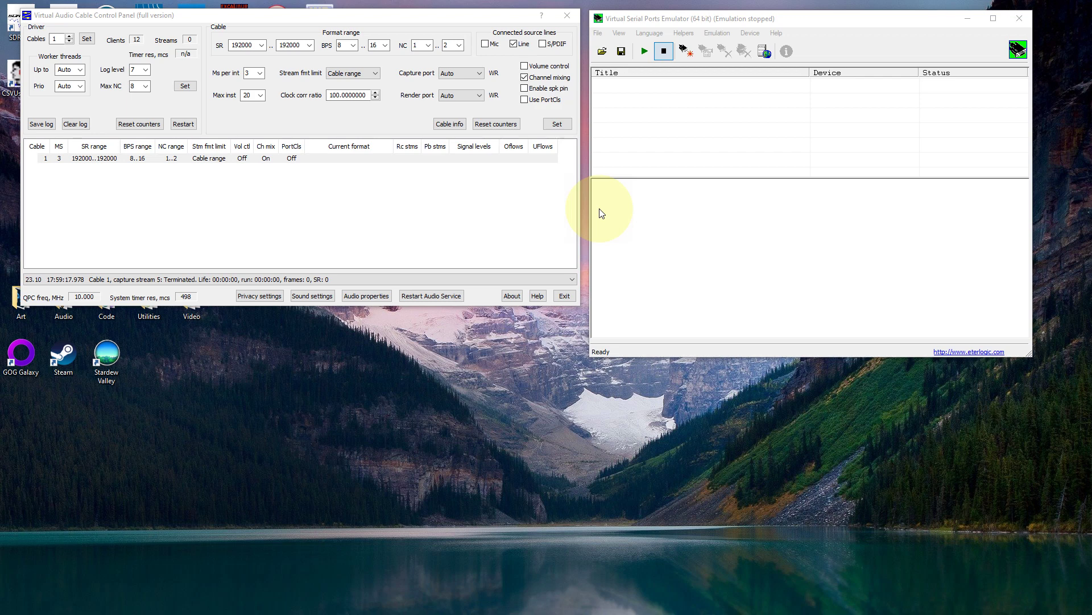
mouse_move(292, 17)
left_mouse_down()
mouse_move(282, 42)
mouse_move(287, 27)
left_mouse_up()
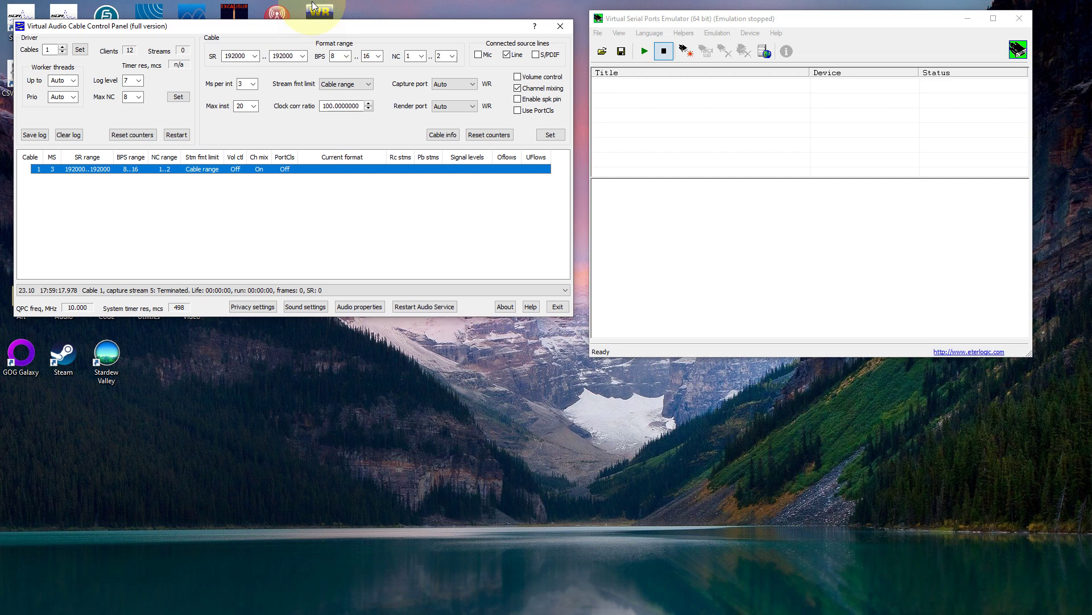
left_click(736, 18)
left_click_drag(738, 21, 737, 31)
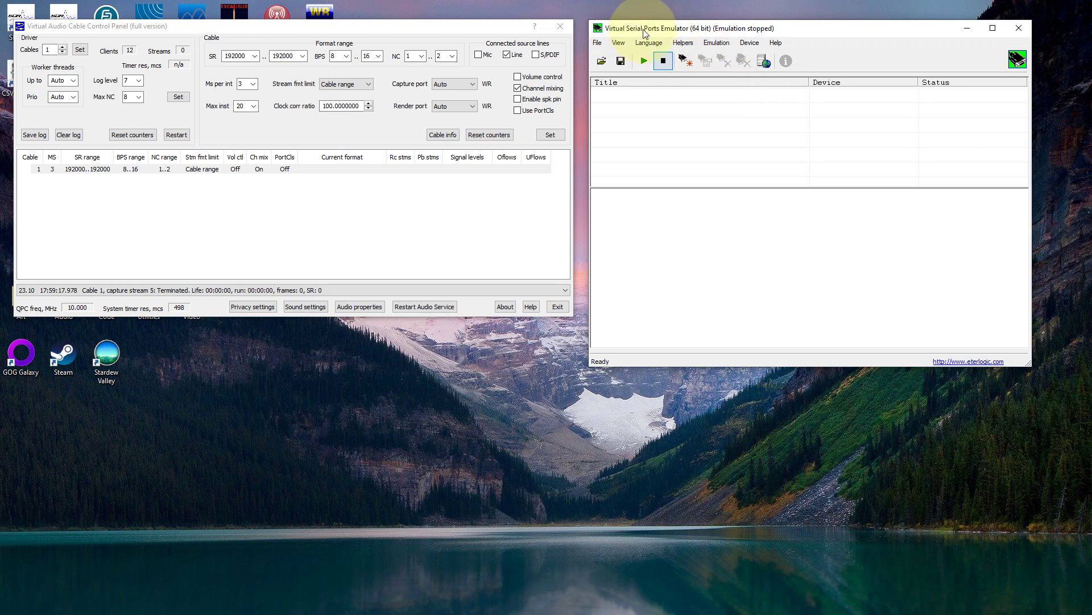
Create a COM1–COM2 virtual port pair with baud rate emulation enabled
left_click(686, 60)
left_click(785, 124)
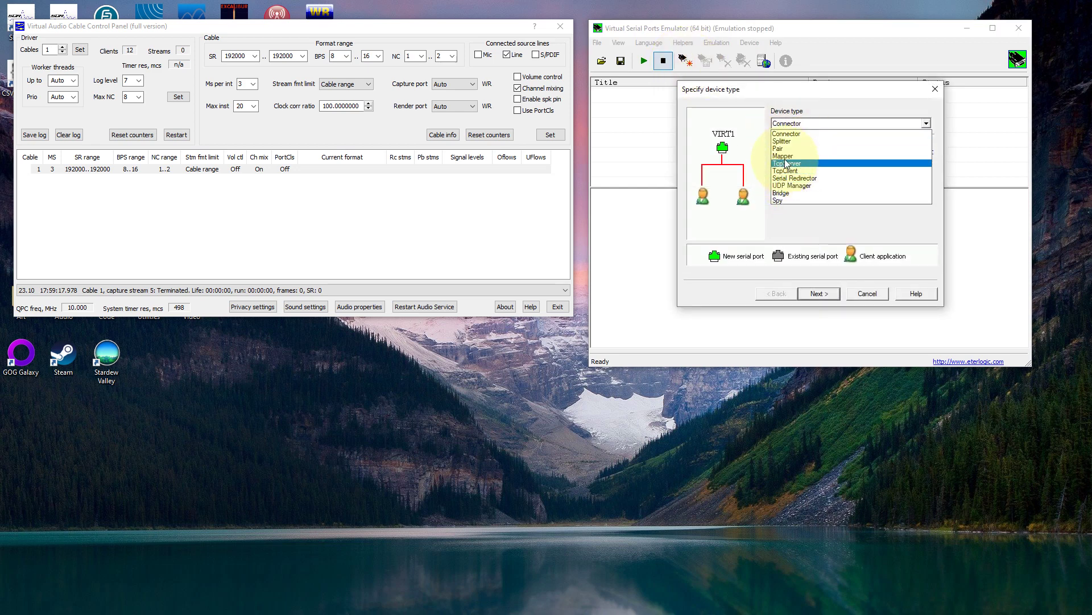
left_click(794, 148)
left_click(818, 293)
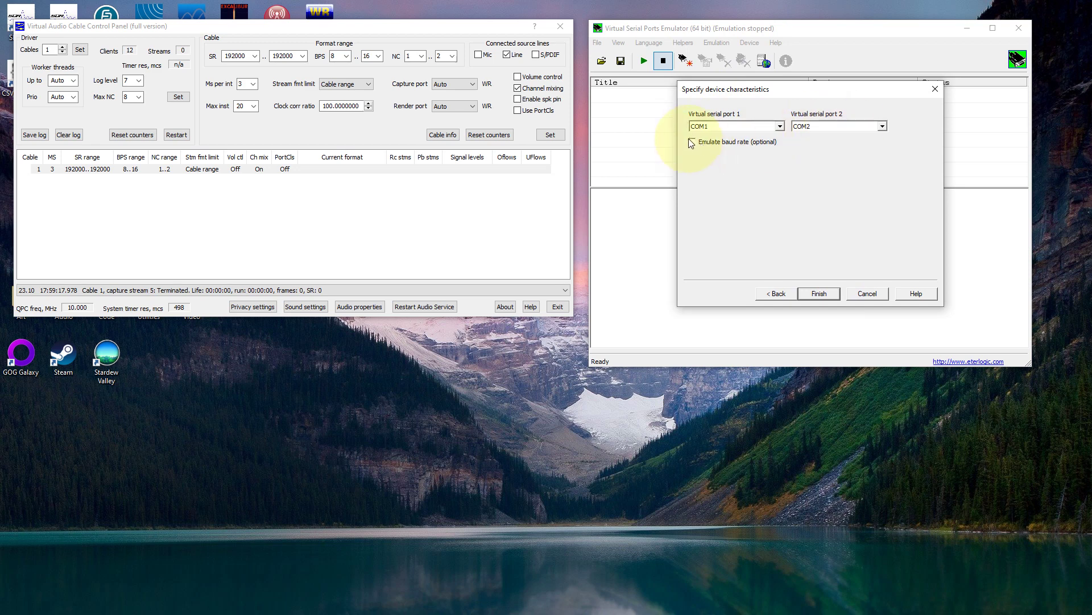
left_click(729, 145)
left_click(826, 293)
Start emulation on the COM1 <=> COM2 pair, minimize VSPE, and center the cable panel
left_click(837, 97)
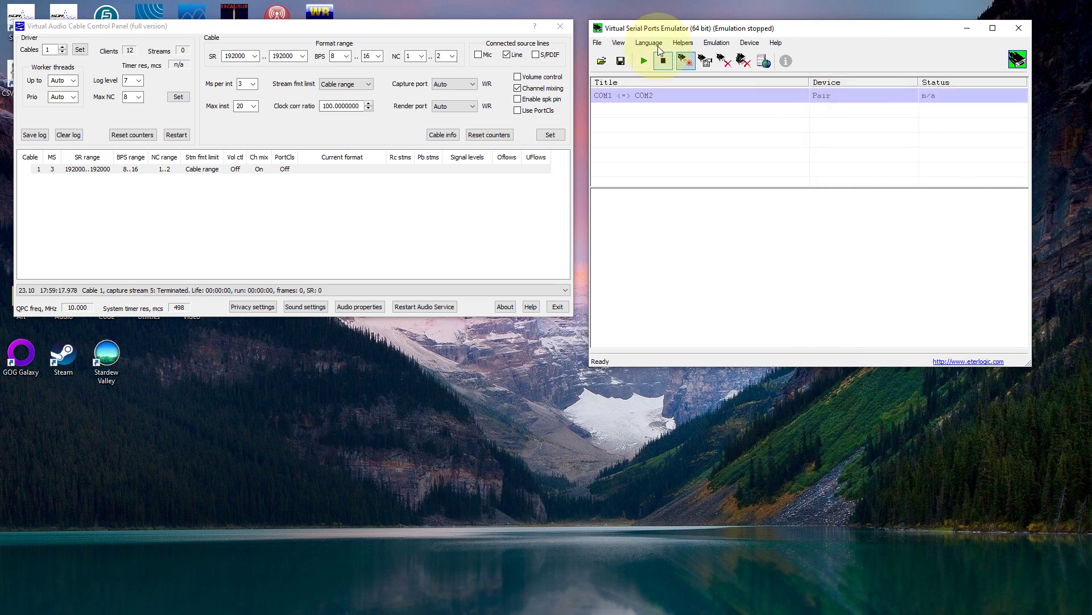
left_click(645, 66)
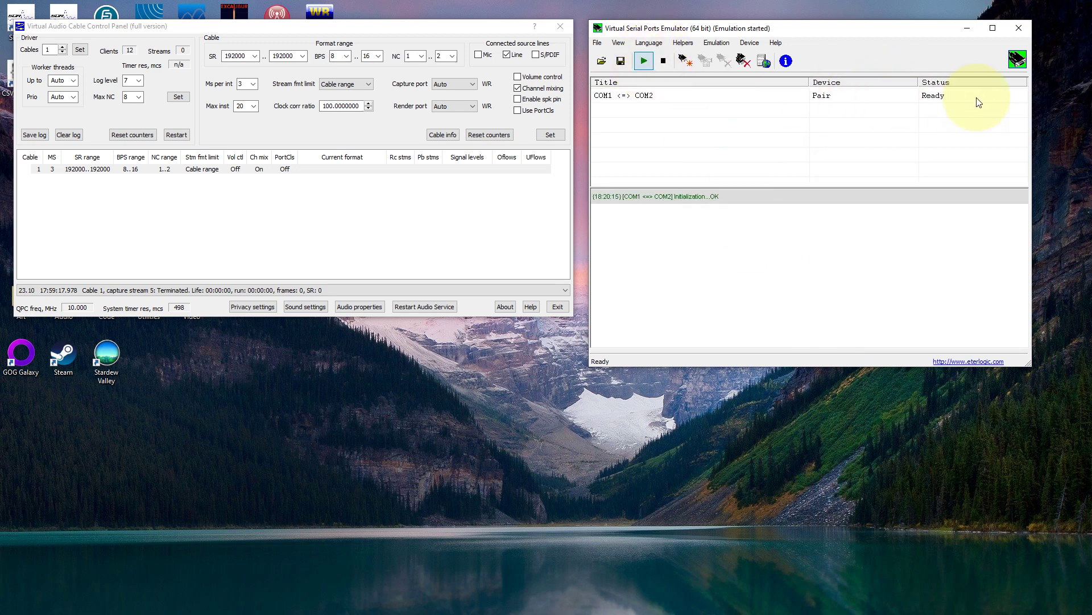
left_click(965, 30)
left_click_drag(300, 25, 448, 98)
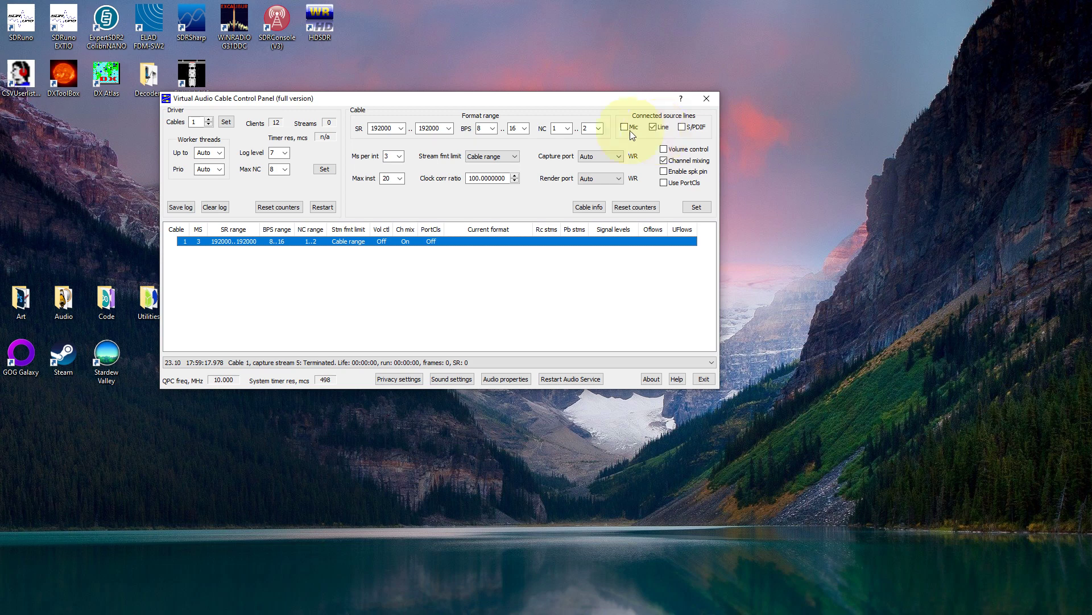
Clear the cable list selection, move the Virtual Audio Cable panel aside, and close it
left_click(439, 251)
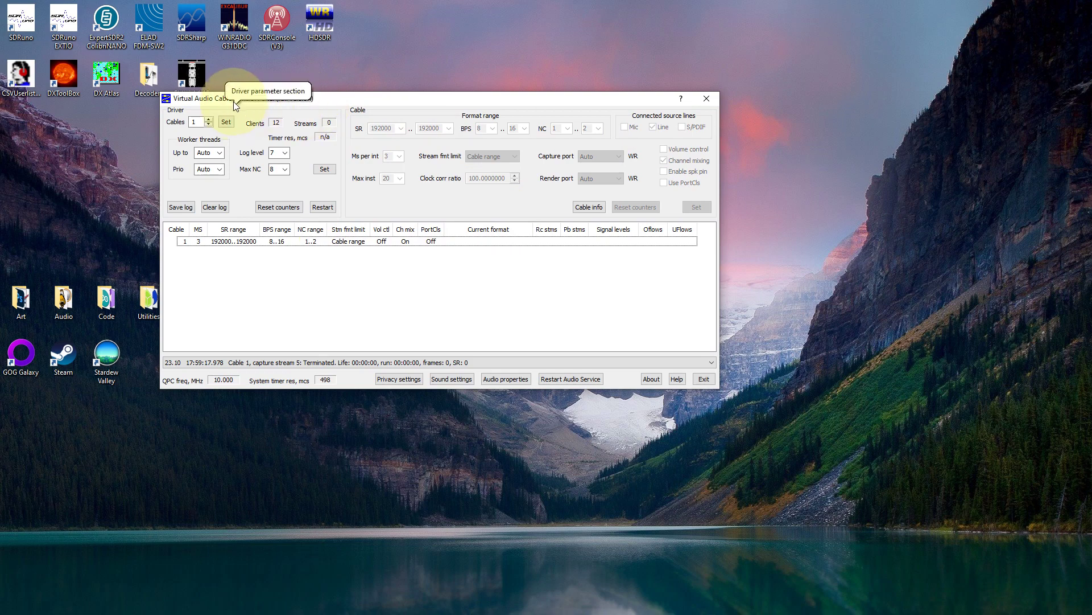
left_click(847, 129)
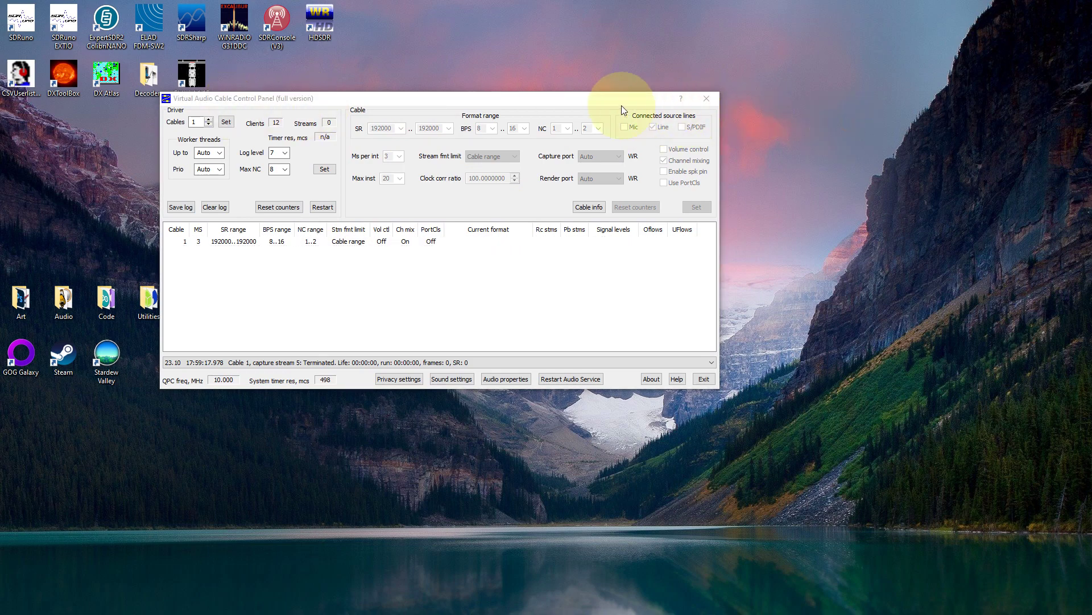
left_click_drag(605, 101, 1091, 379)
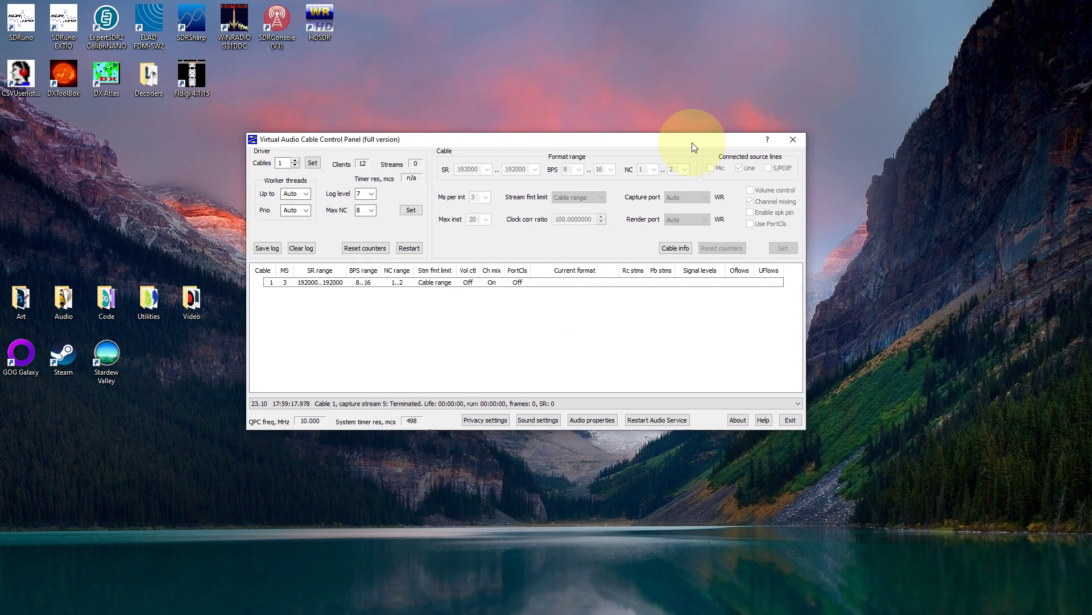
left_click(784, 140)
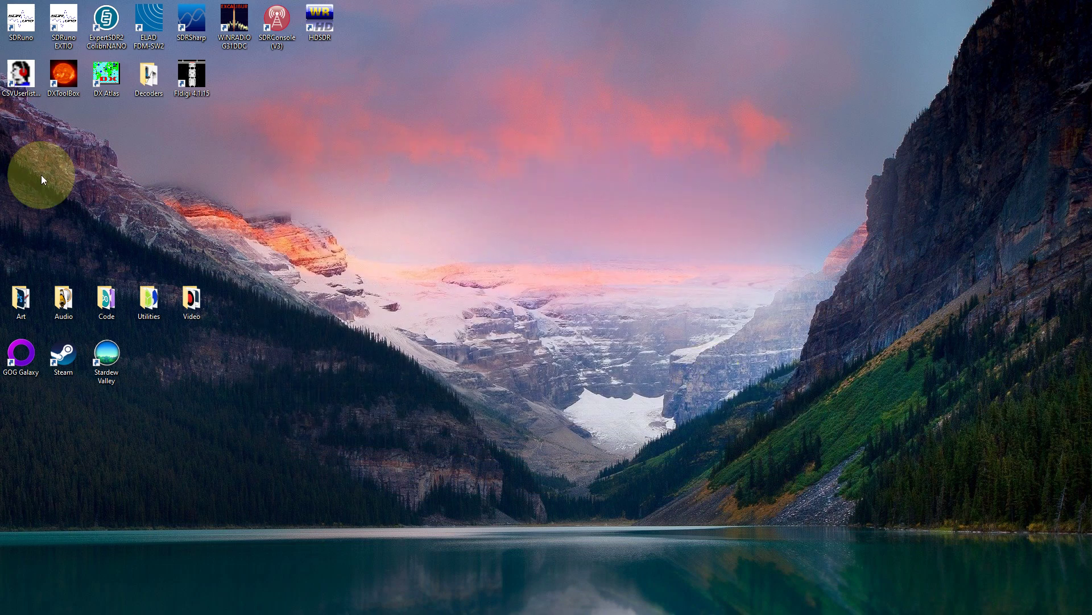
Launch Fldigi and enter the station and operator callsigns and the operator's name in the wizard
double_click(194, 75)
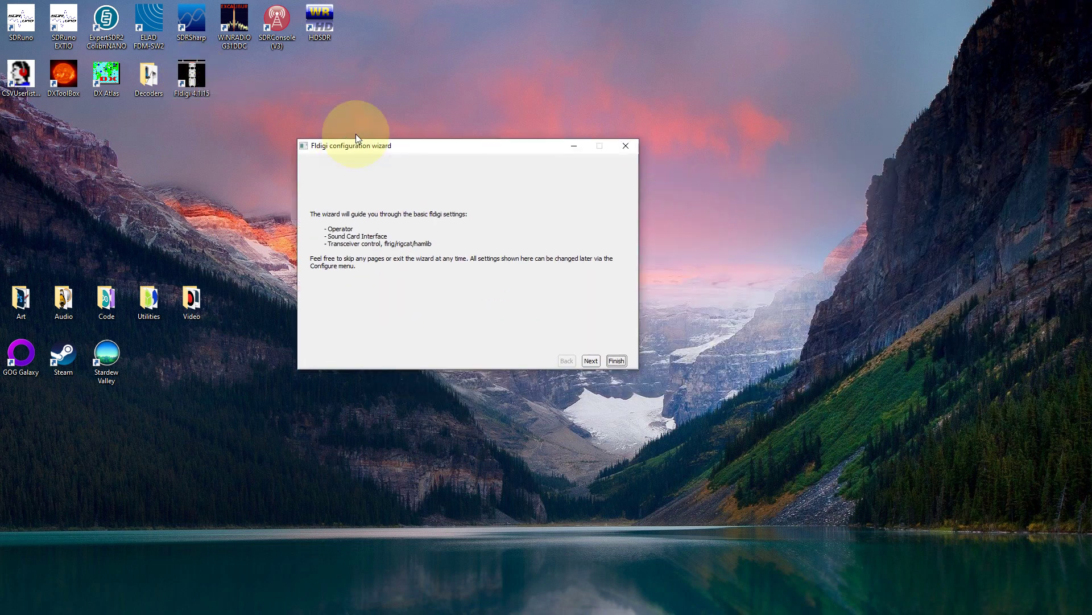
left_click(549, 342)
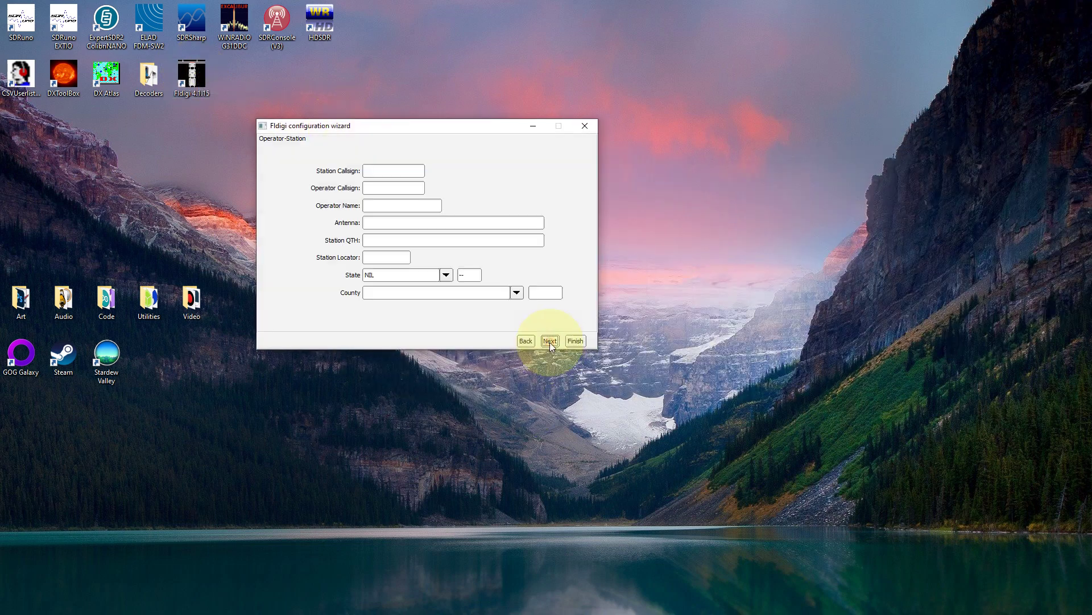
left_click(392, 172)
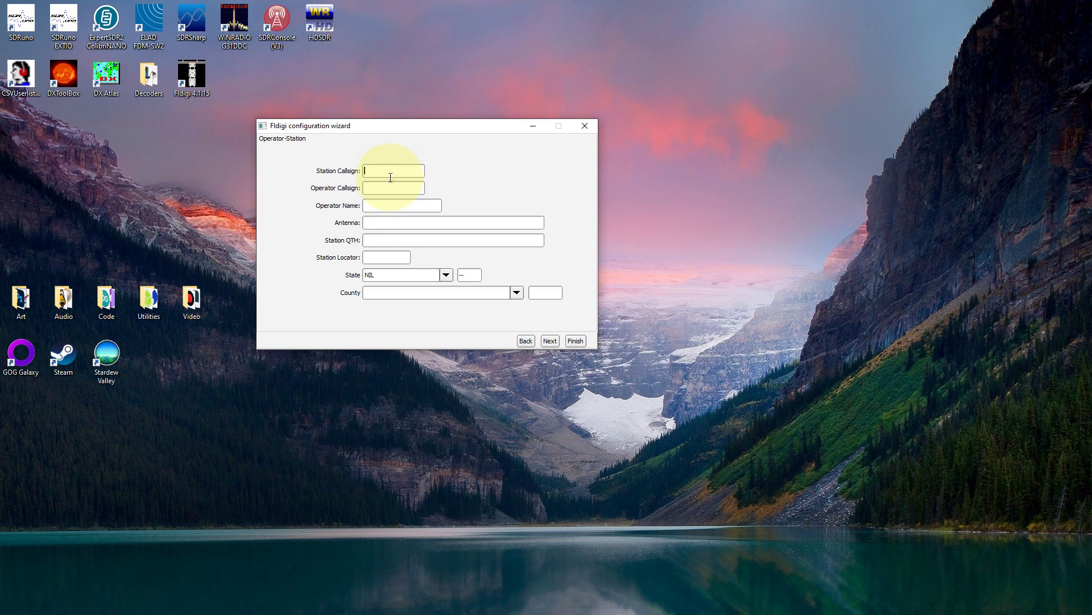
type("KD2KOGKD2KOG")
left_click(390, 206)
type("Mike")
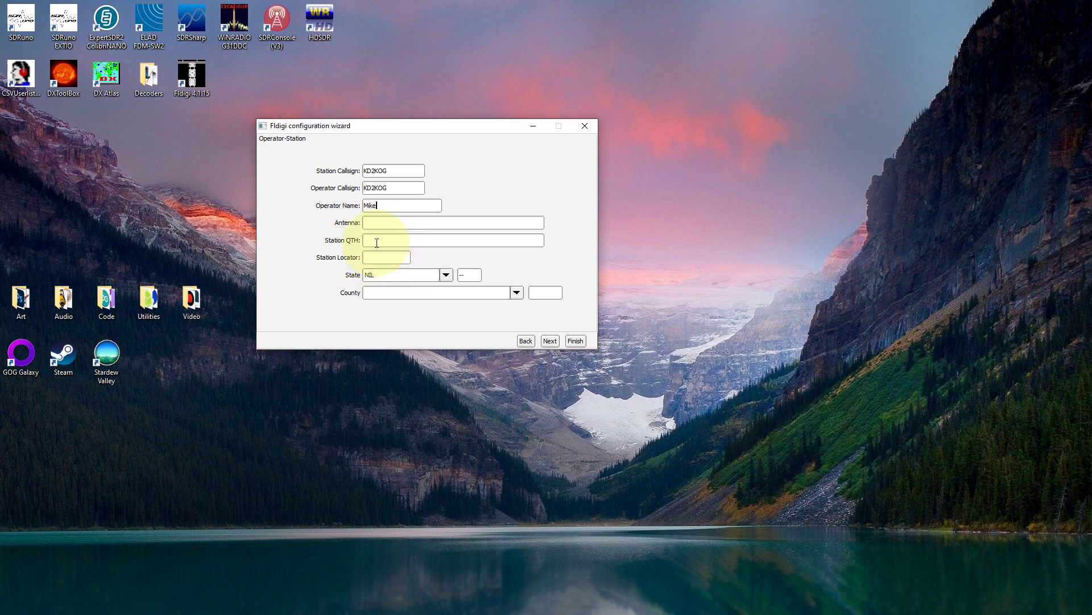
left_click(550, 341)
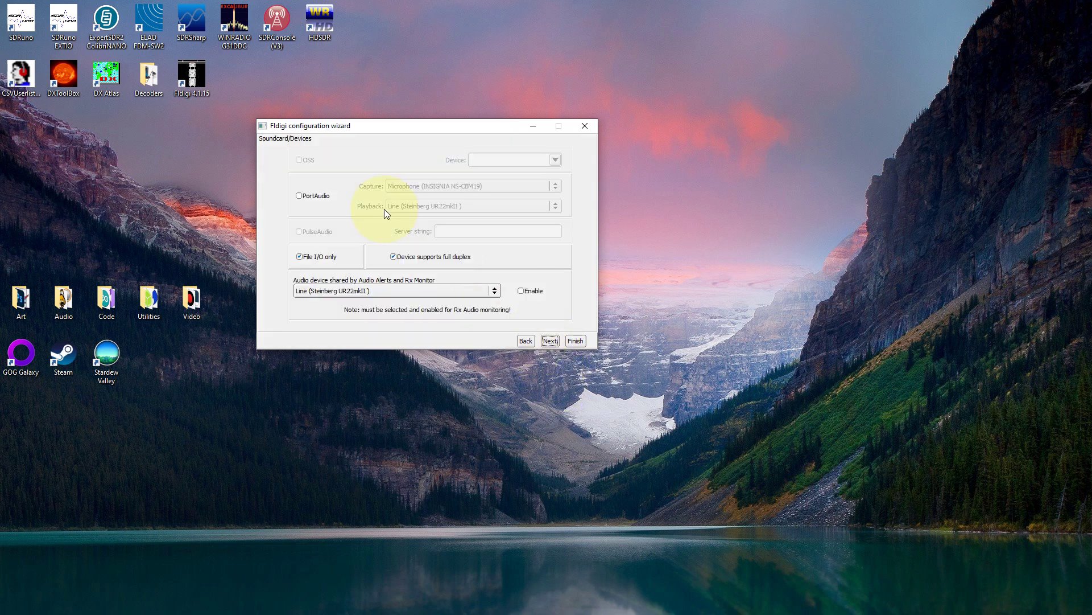
Enable PortAudio and set the capture device to Line 1 (Virtual Audio Cable)
left_click(313, 199)
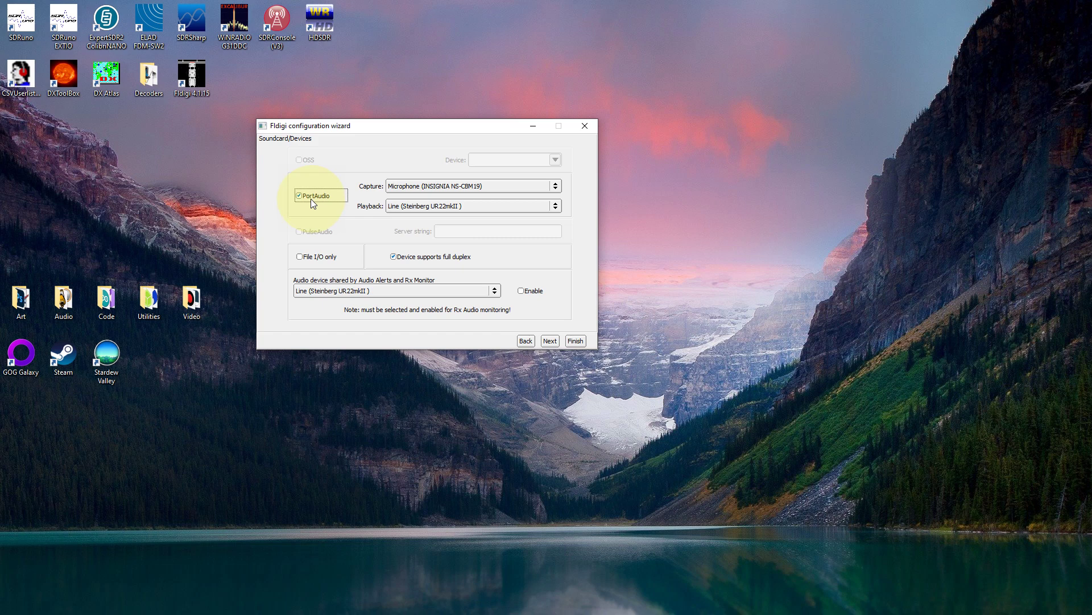
left_click(421, 187)
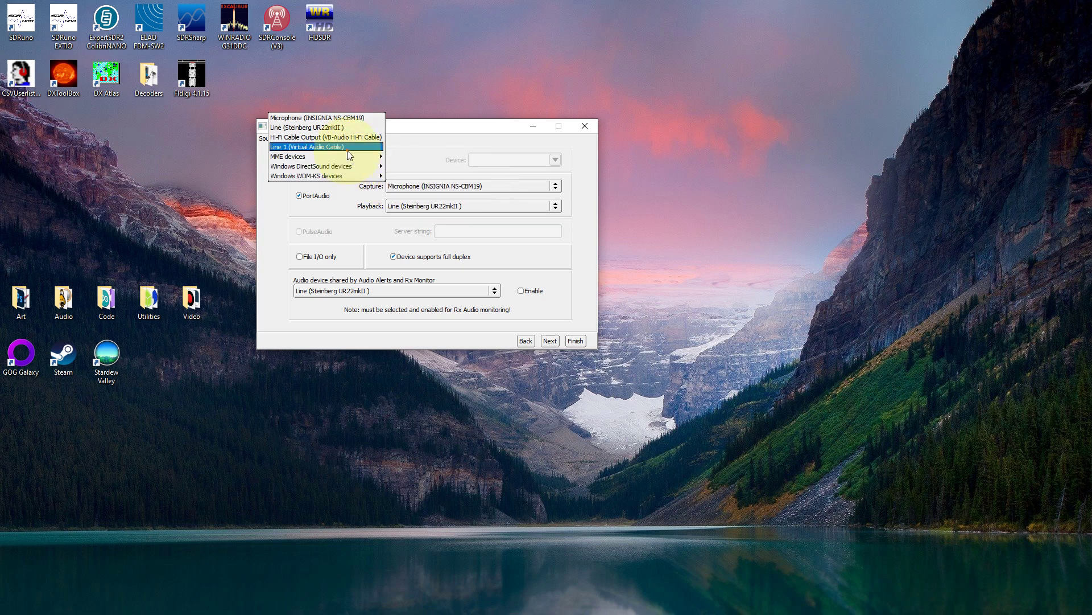
left_click(348, 151)
left_click(442, 186)
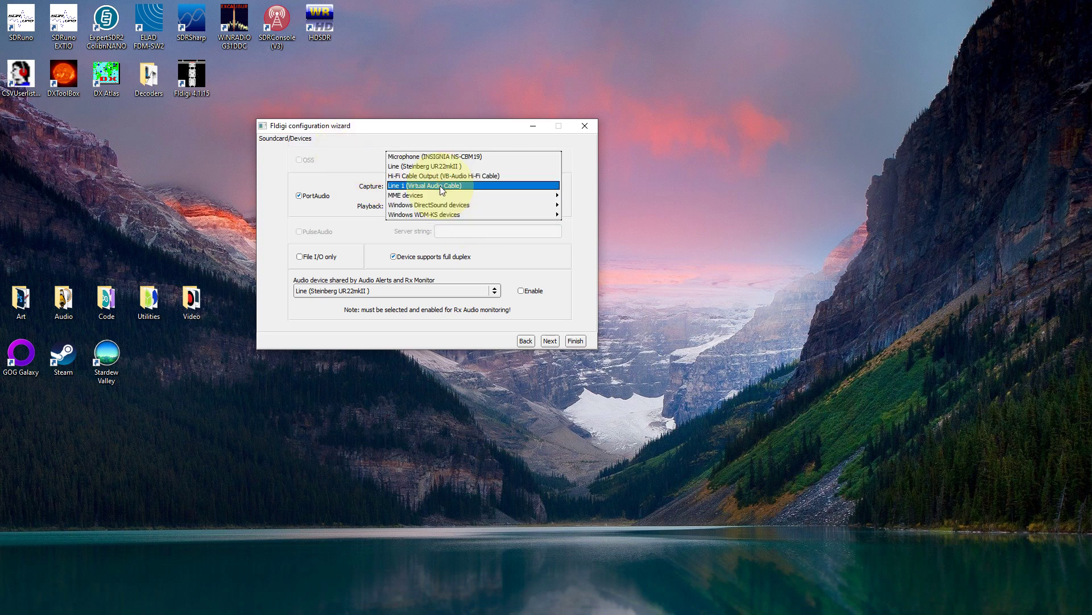
mouse_move(439, 197)
left_click(428, 186)
left_click(428, 186)
mouse_move(422, 196)
left_click(428, 186)
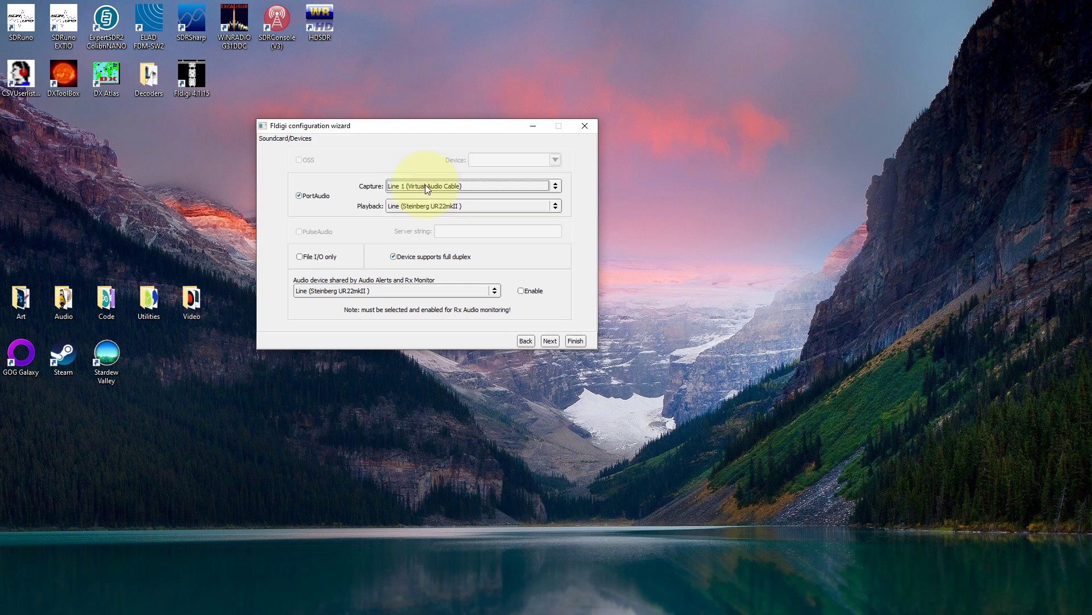
left_click(549, 341)
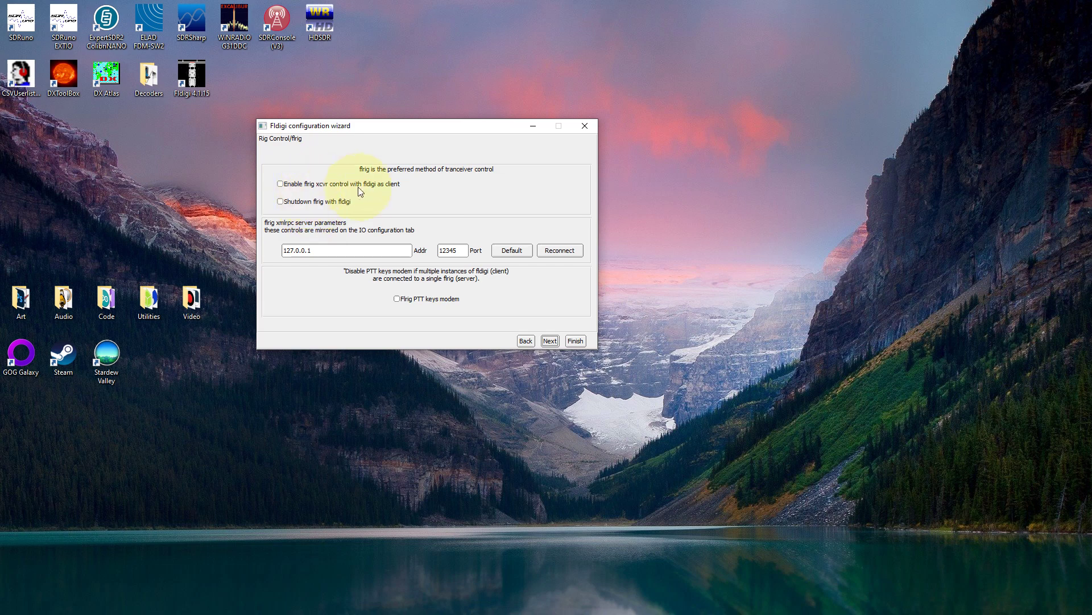
Skip the flrig page, leave RigCAT disabled, and tick Use Hamlib on the Hamlib page
left_click(549, 341)
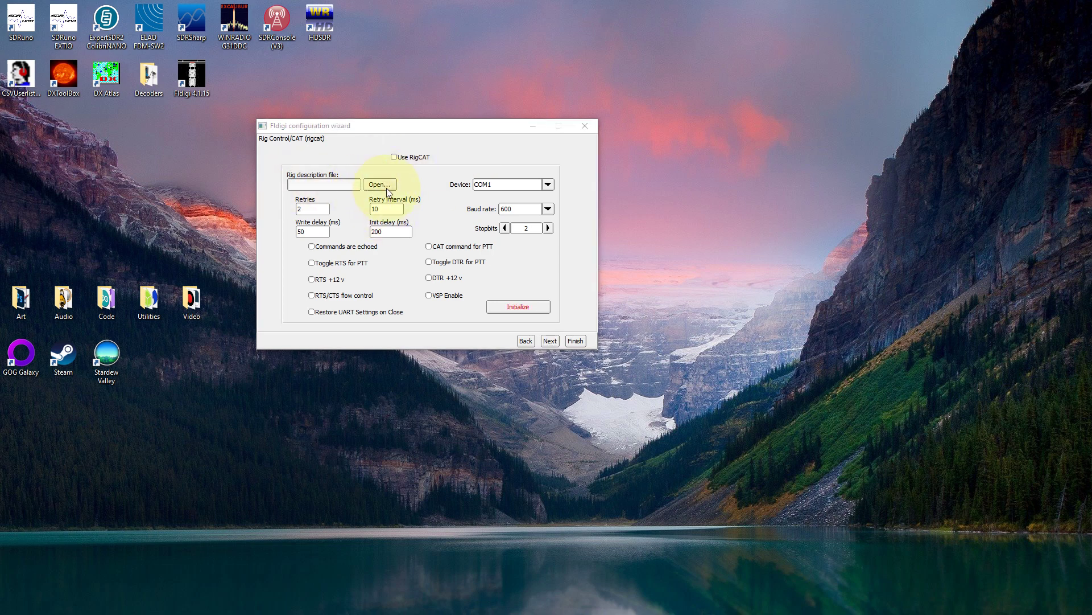
left_click(379, 185)
left_click(765, 422)
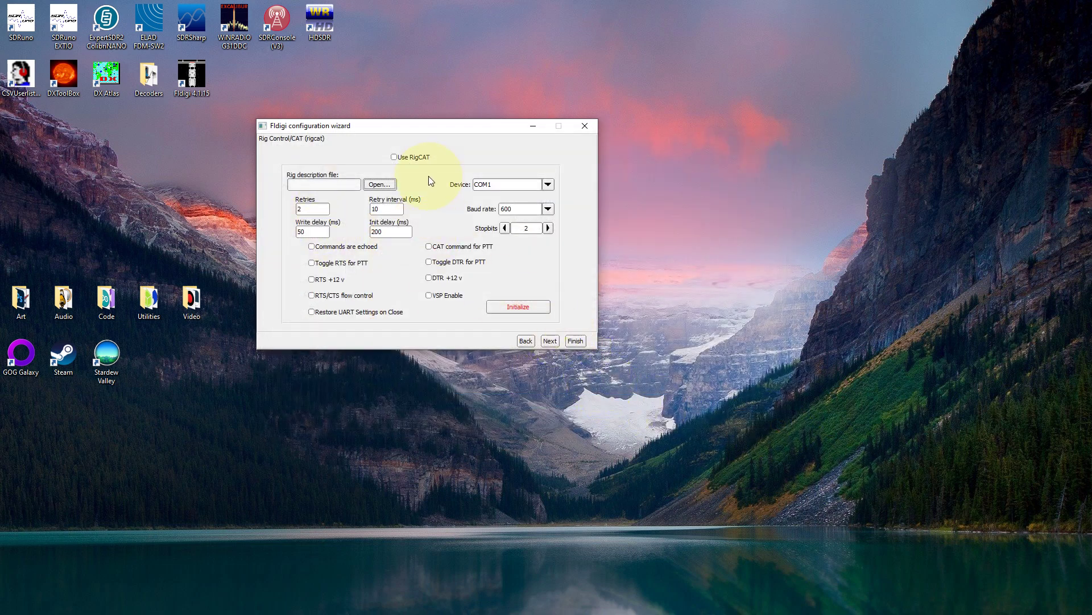
left_click(412, 157)
left_click(417, 158)
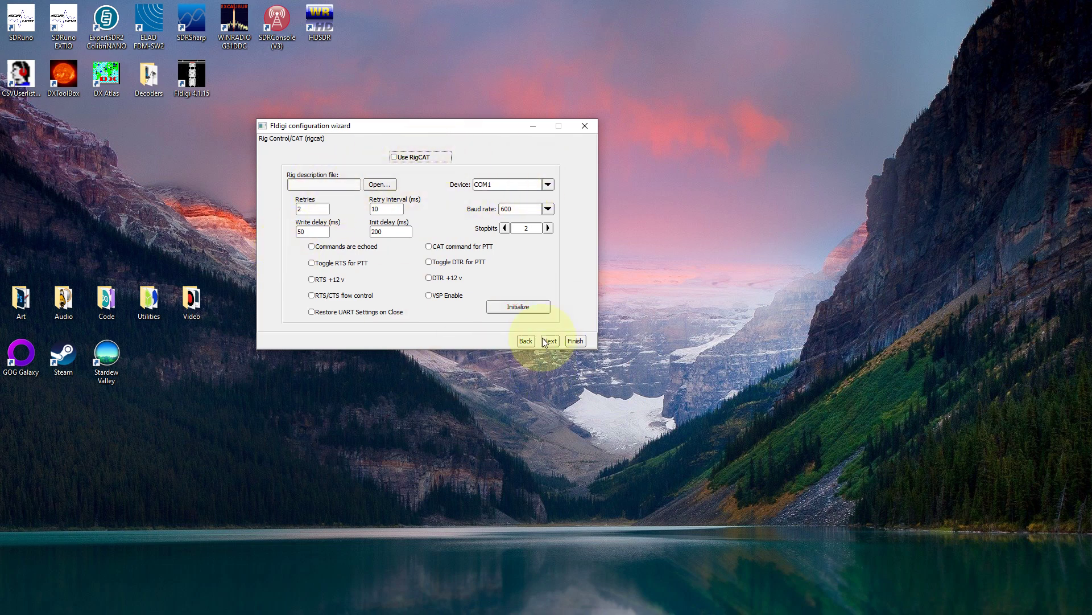
left_click(544, 340)
left_click(425, 151)
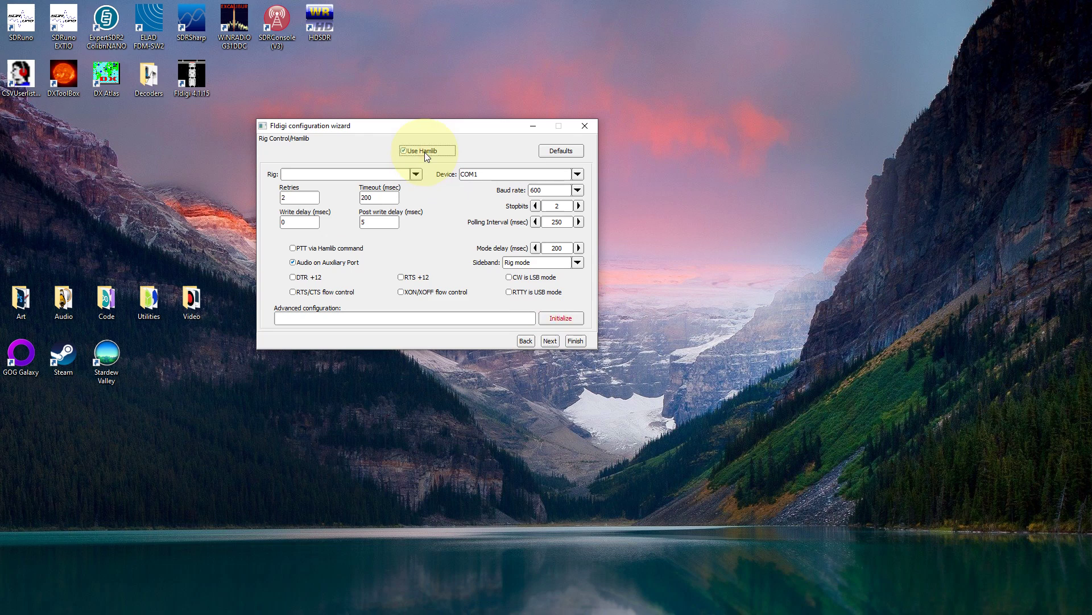
Select Kenwood TS-480 (Stable) as the Hamlib rig model
left_click(416, 174)
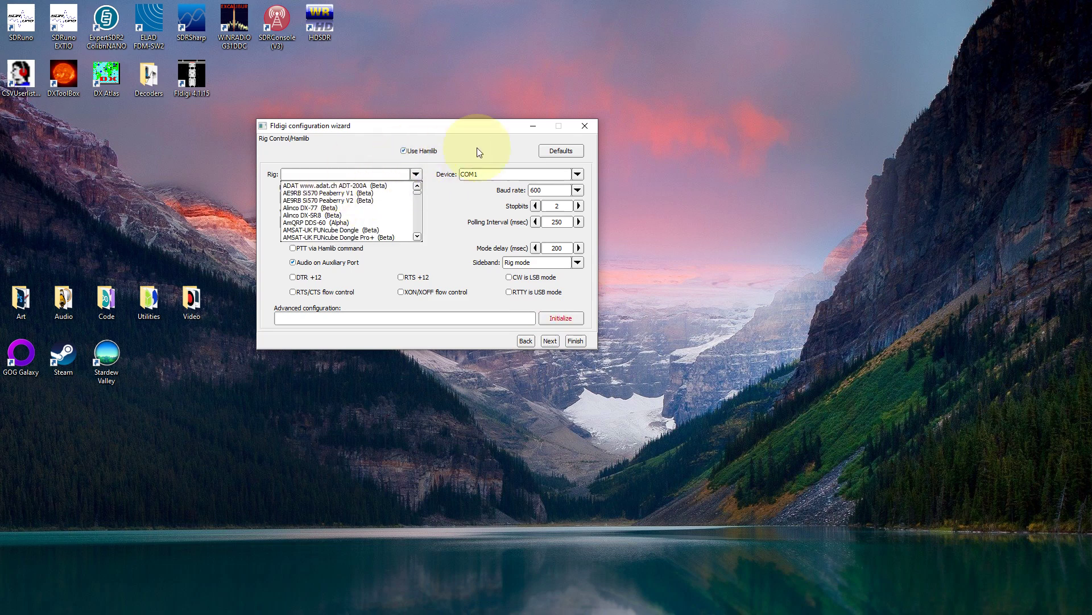
left_click(428, 157)
left_click(425, 153)
left_click(416, 174)
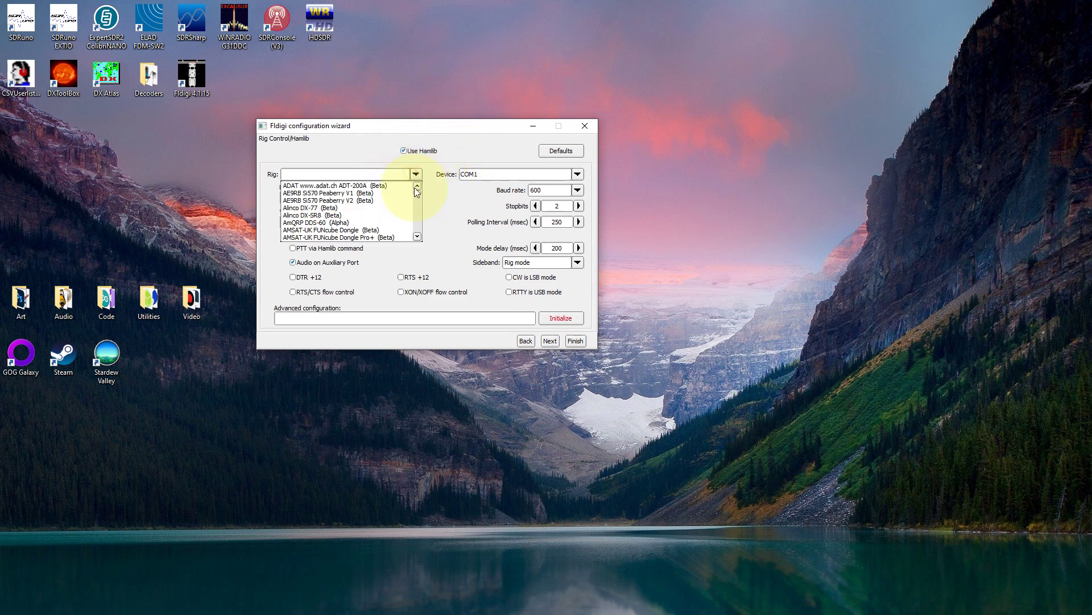
left_click_drag(417, 192, 417, 196)
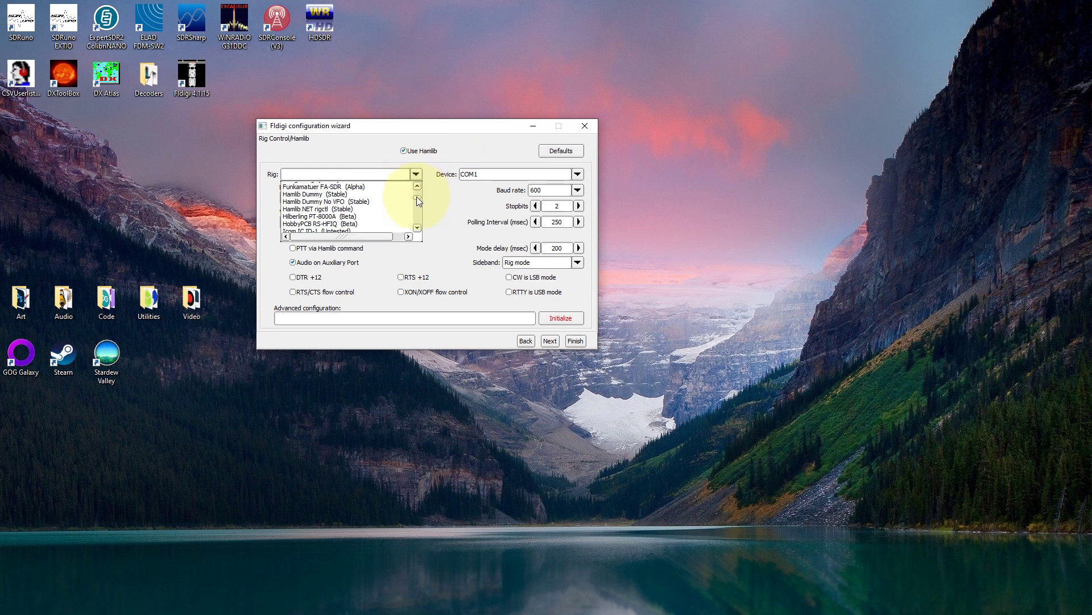
scroll(392, 216, "down", 10)
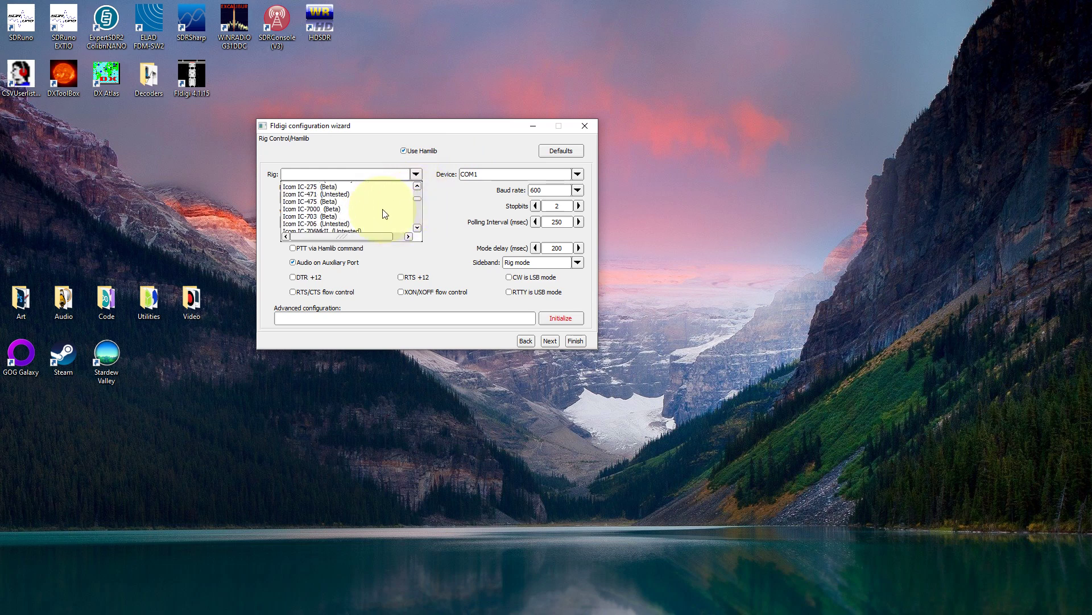
scroll(386, 219, "down", 12)
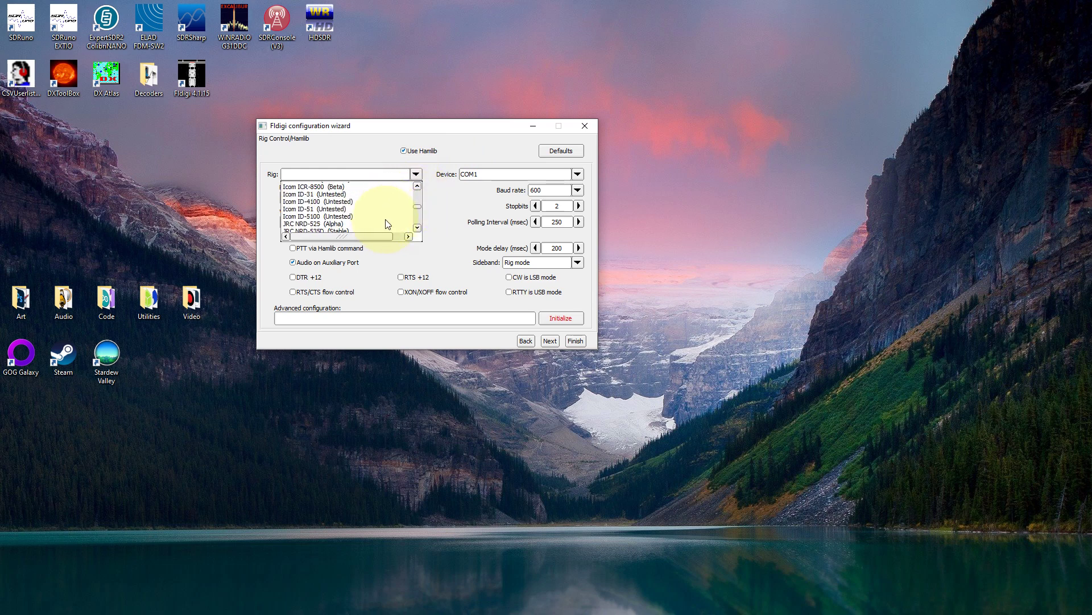
scroll(374, 211, "down", 8)
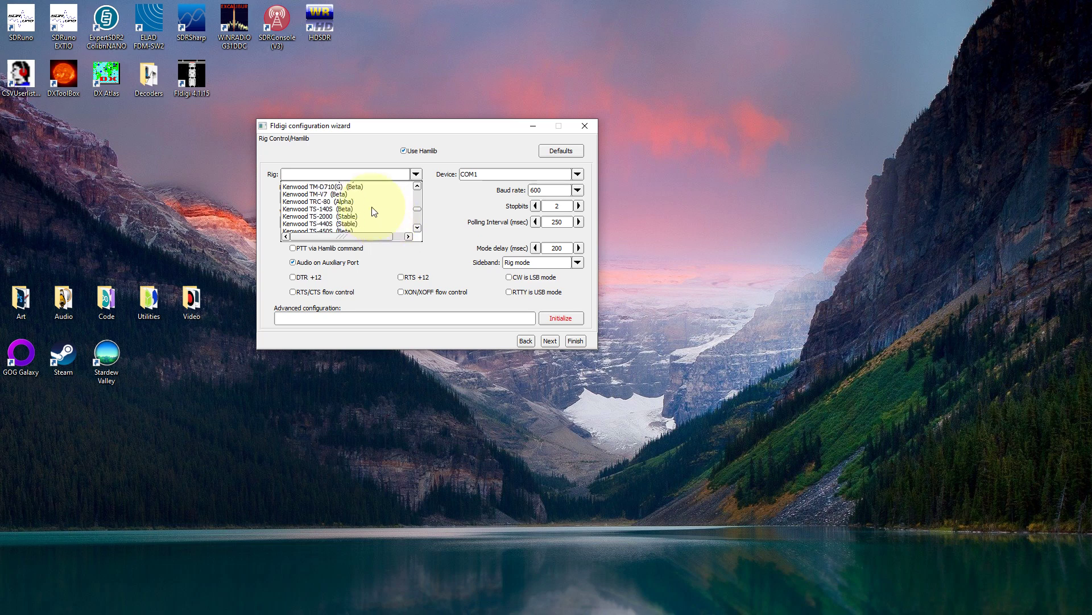
scroll(374, 212, "down", 1)
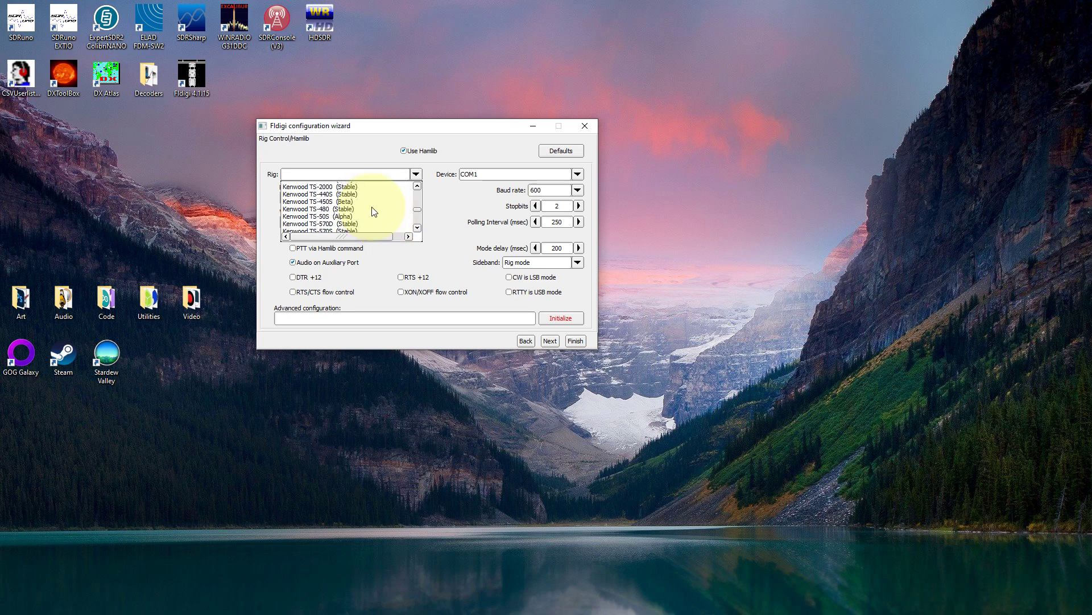
left_click(312, 210)
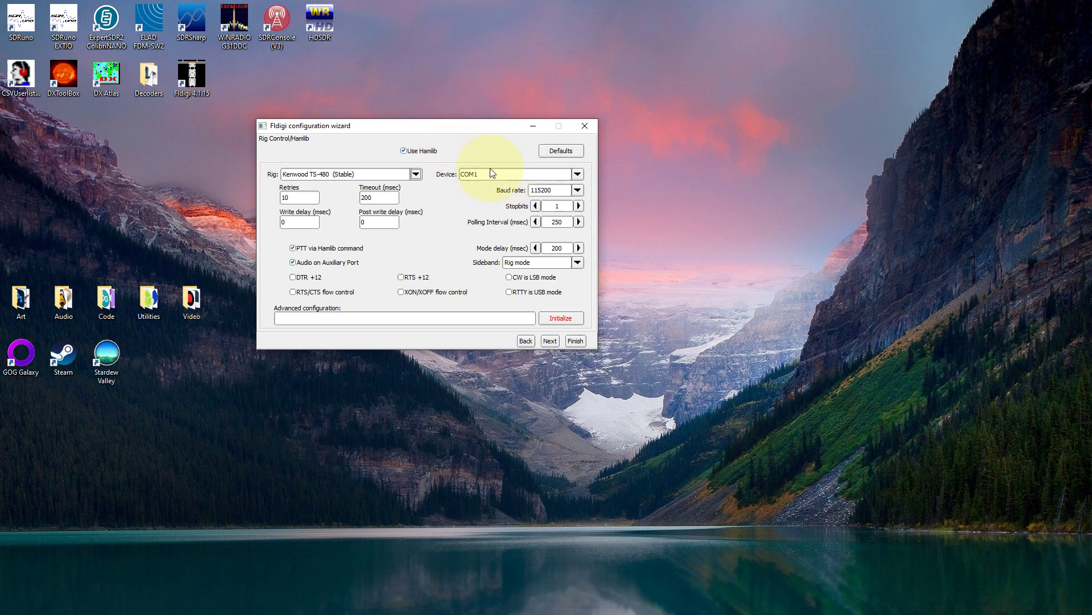
Set the Hamlib device to COM2 and the baud rate to 57600
left_click(577, 175)
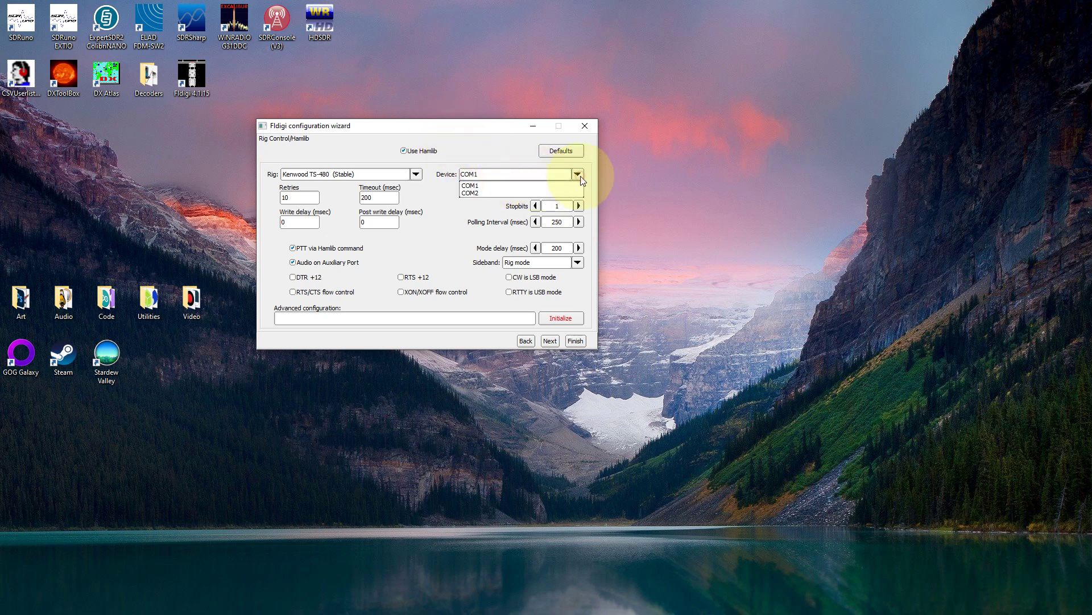
left_click(480, 193)
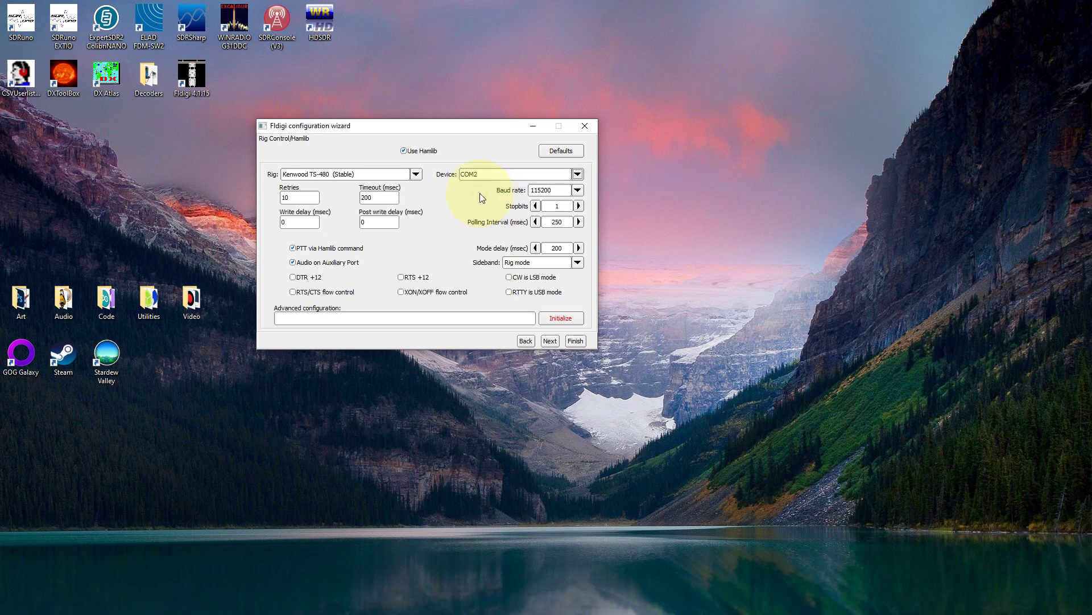
left_click(575, 193)
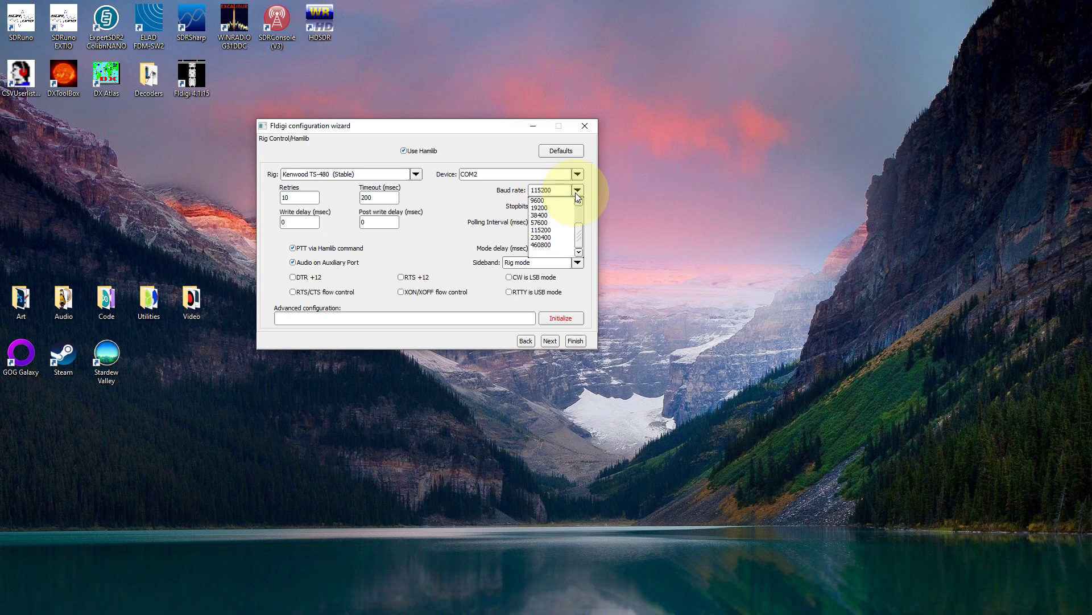
left_click(542, 223)
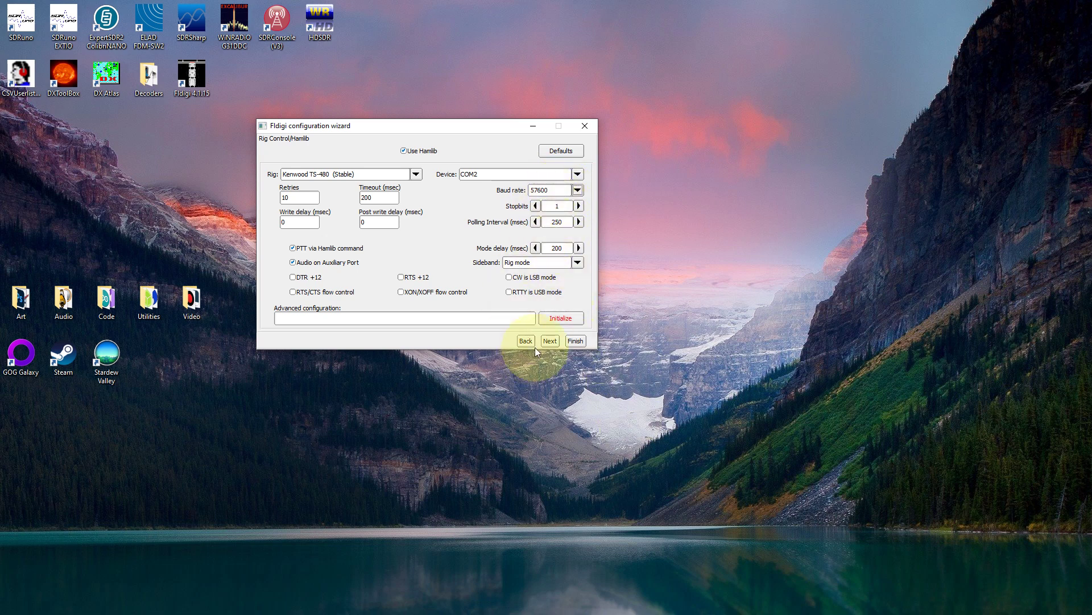
left_click(550, 341)
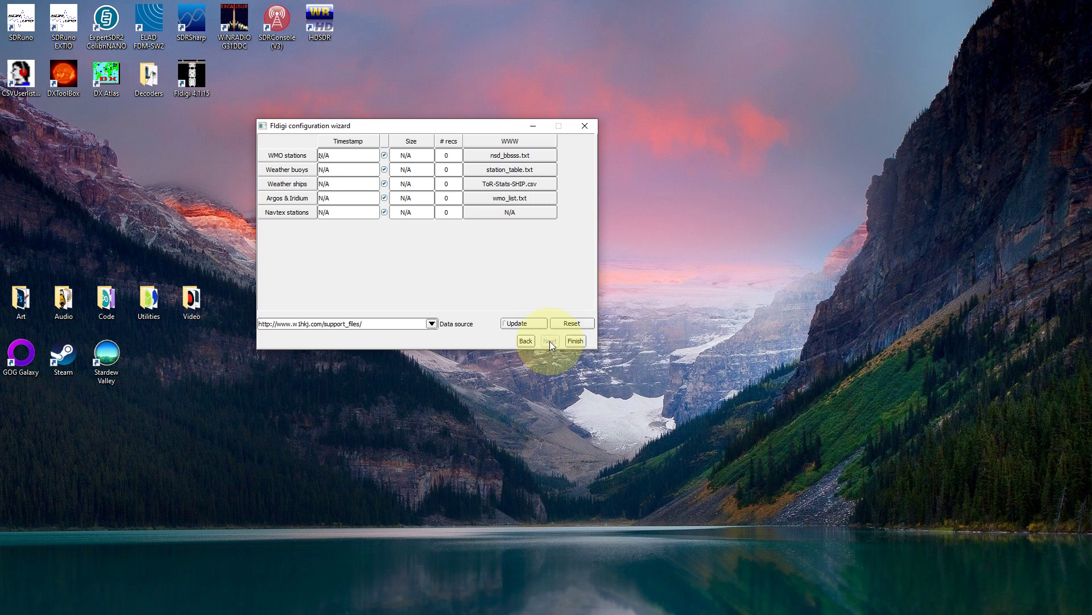
Finish the wizard, enlarge the fldigi main window, and launch SDRuno
left_click(575, 340)
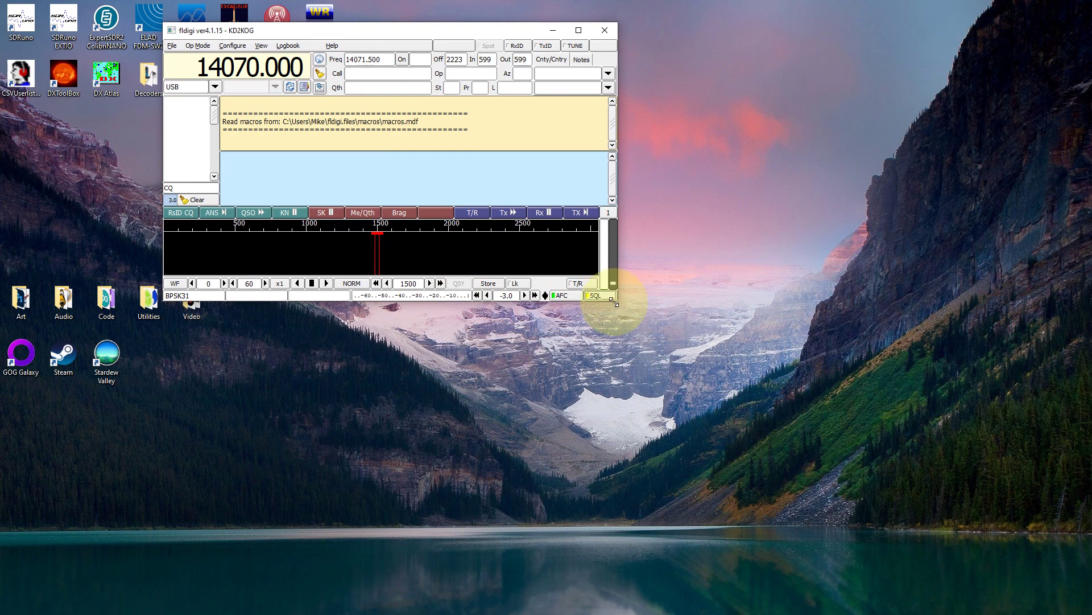
left_click_drag(615, 301, 741, 377)
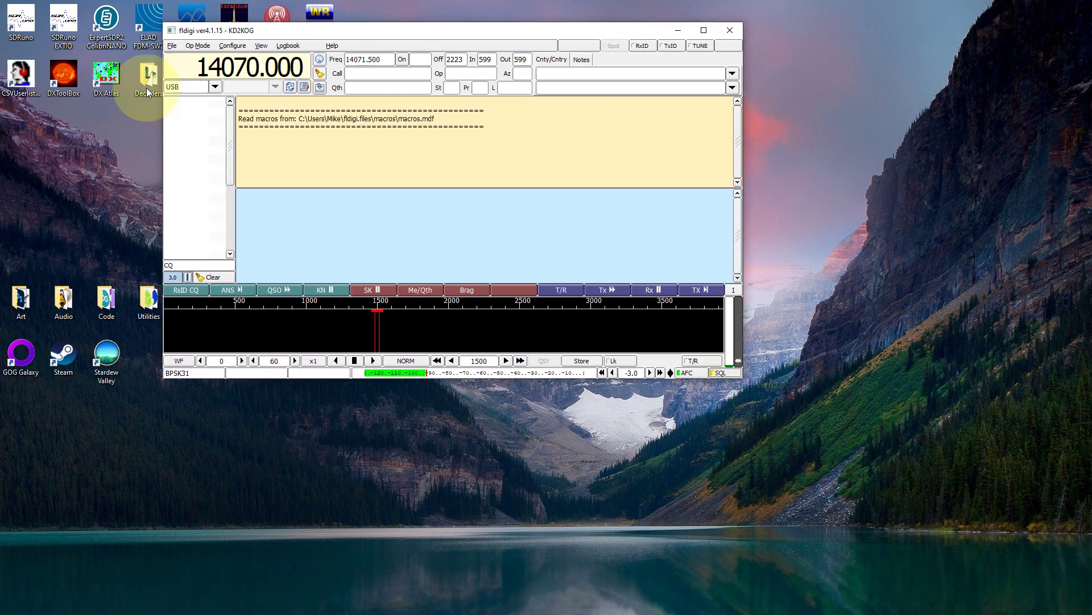
double_click(29, 26)
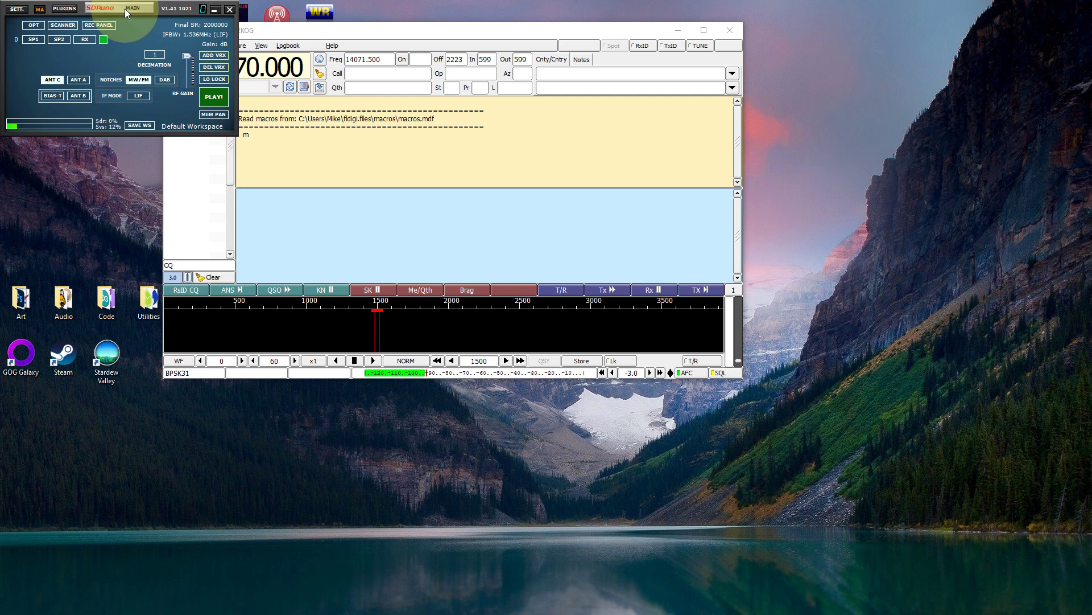
Apply SDRuno's Default auto layout so its windows fill the screen
left_click(32, 26)
mouse_move(114, 163)
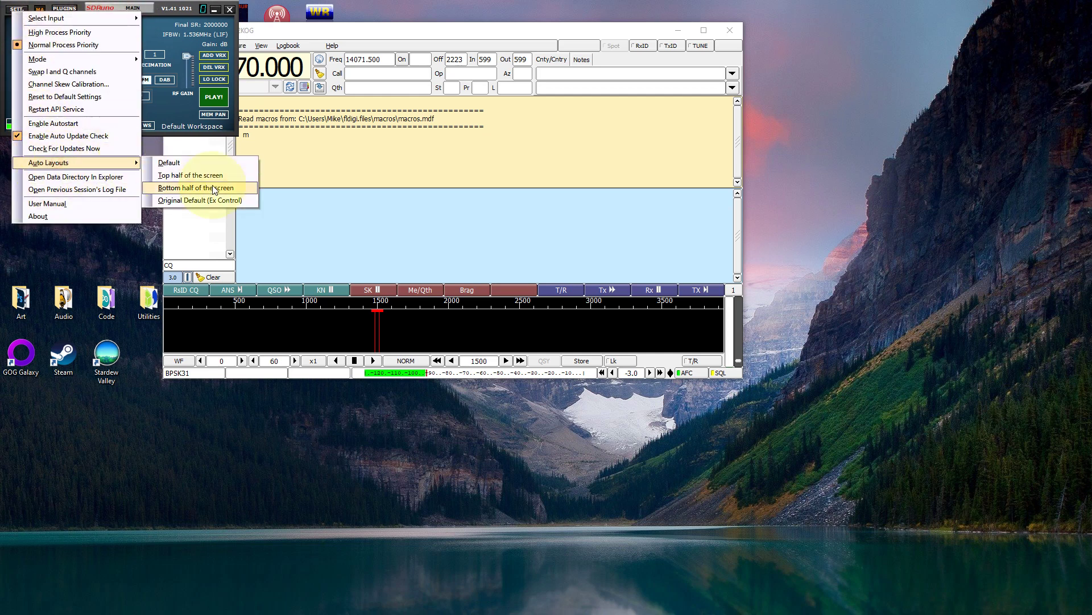
left_click(199, 166)
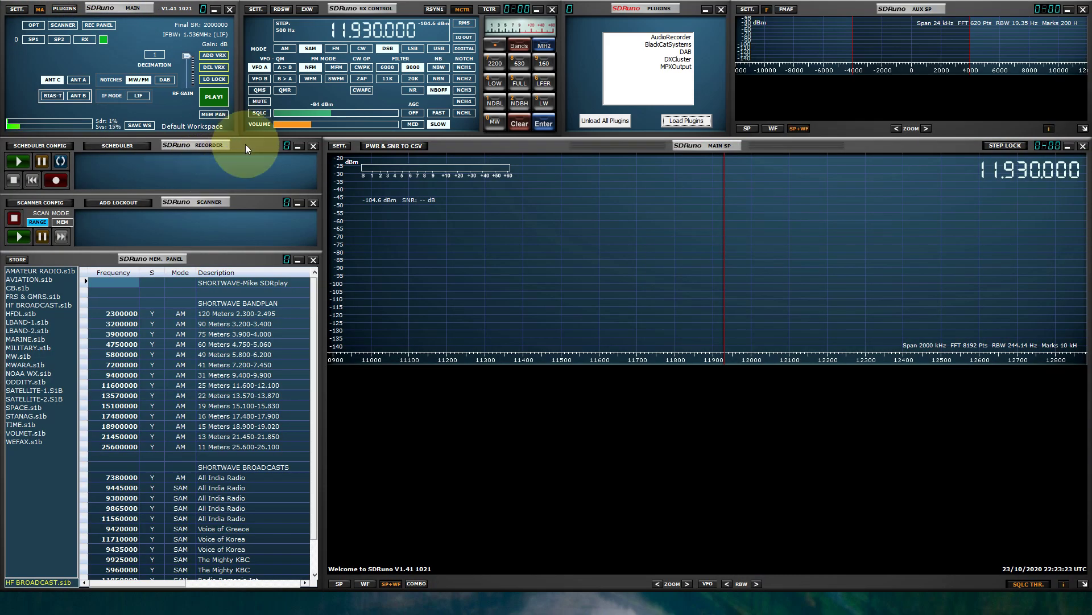
left_click(363, 48)
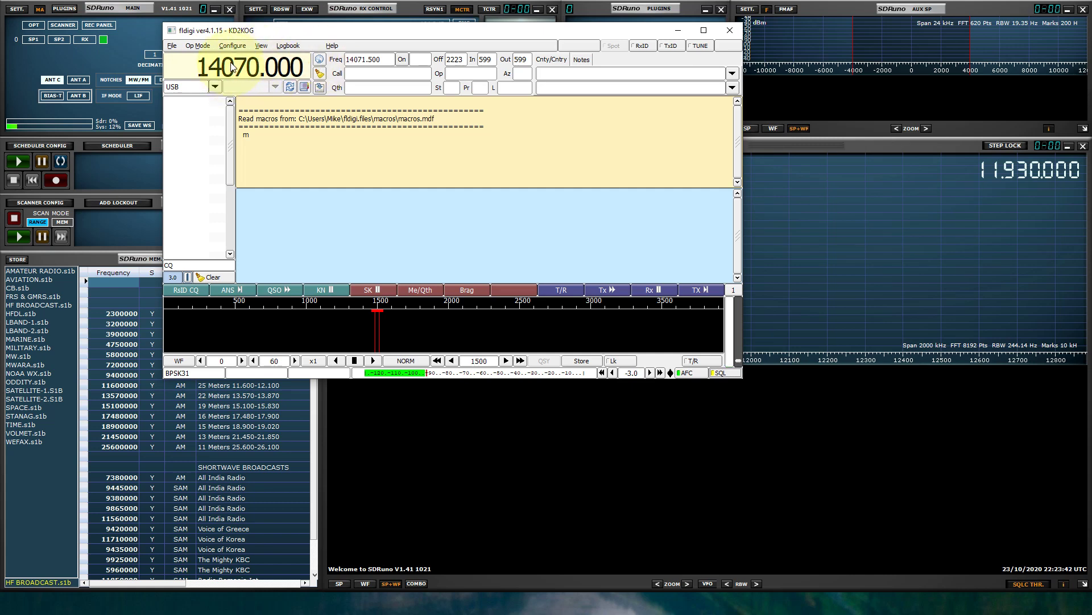
Move the fldigi window off SDRuno's receiver controls and minimize it
left_click_drag(295, 30, 356, 149)
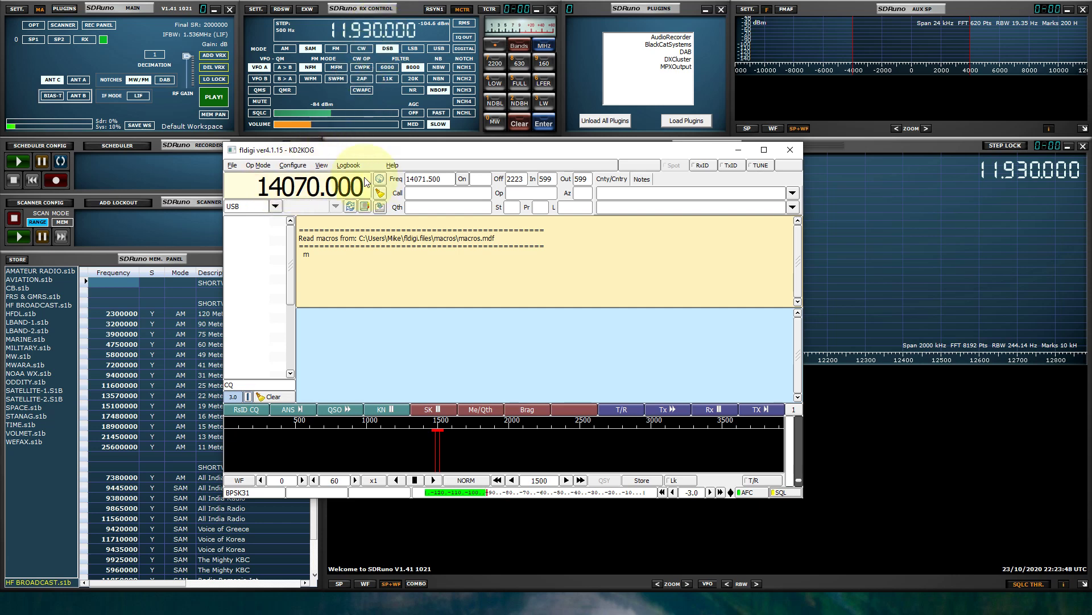
left_click_drag(374, 155, 498, 189)
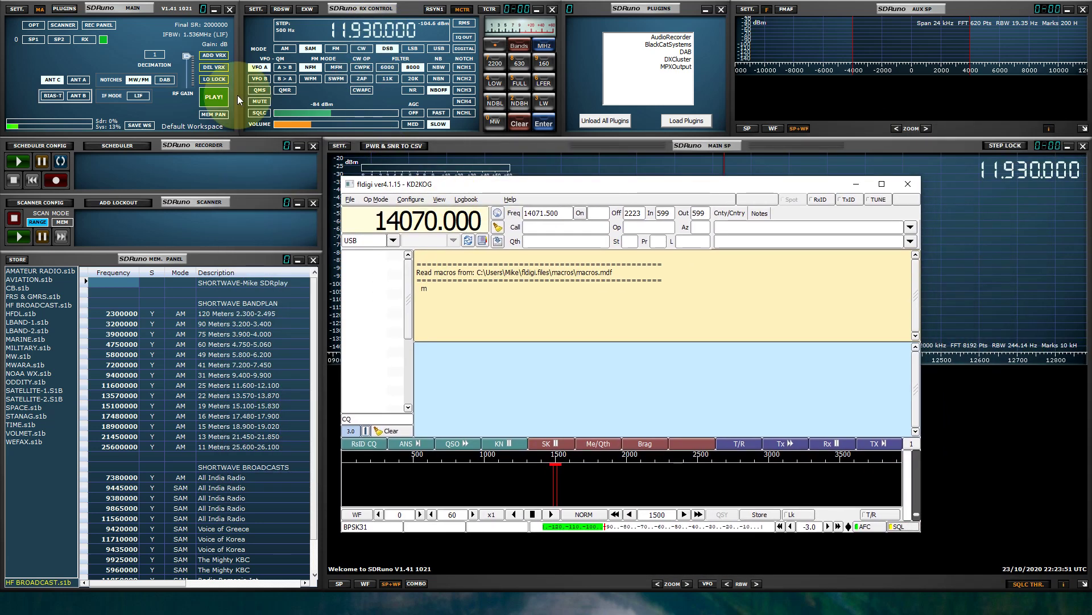
left_click(345, 8)
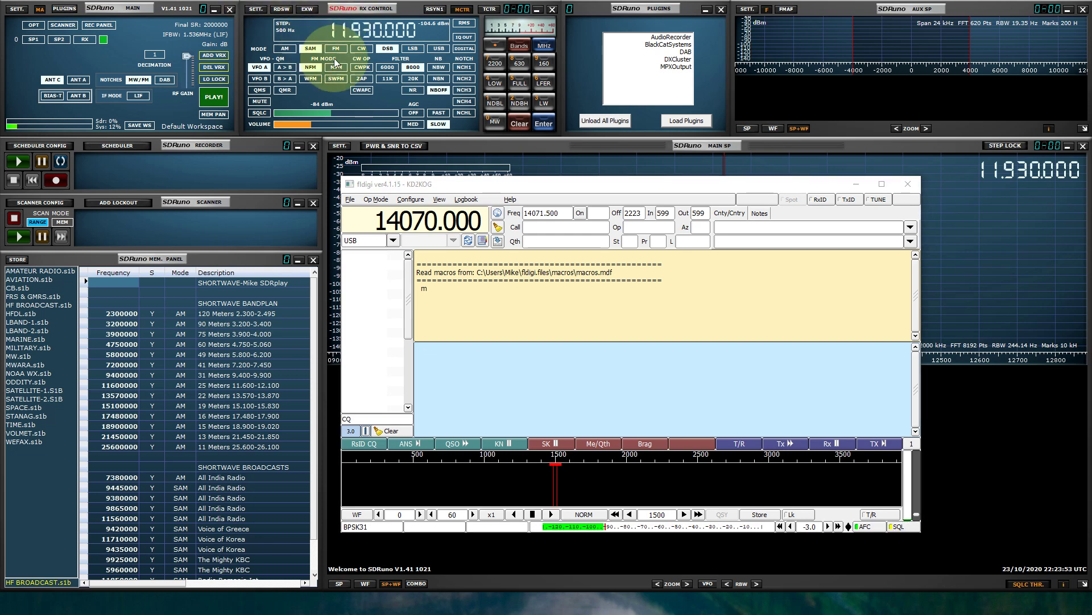
left_click(856, 184)
Set SDRuno's audio output device to Line 1 (Virtual Audio Cable)
left_click(258, 10)
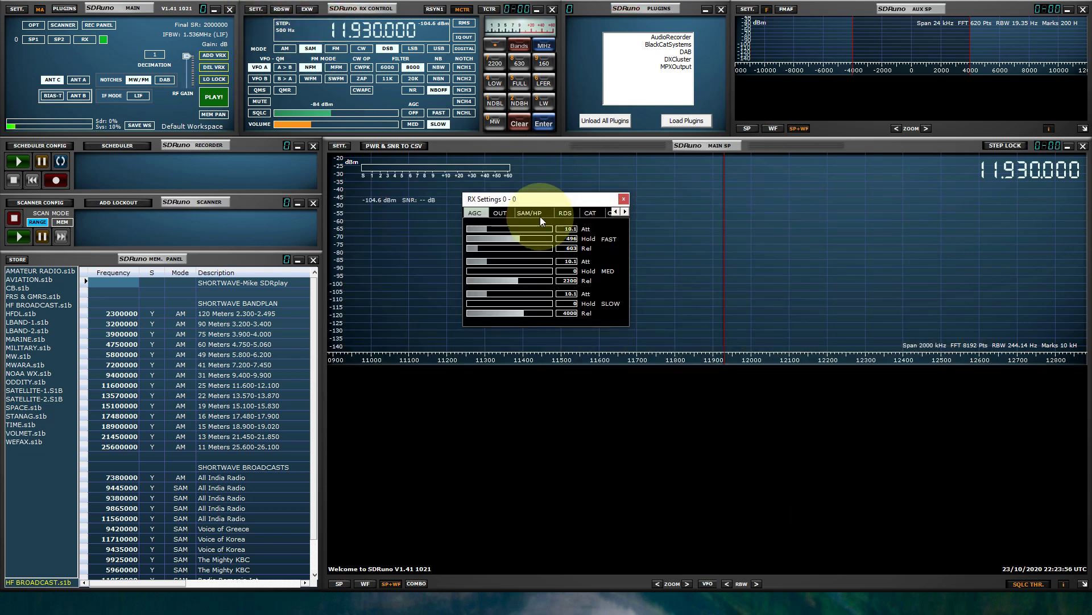
left_click(498, 213)
left_click(524, 240)
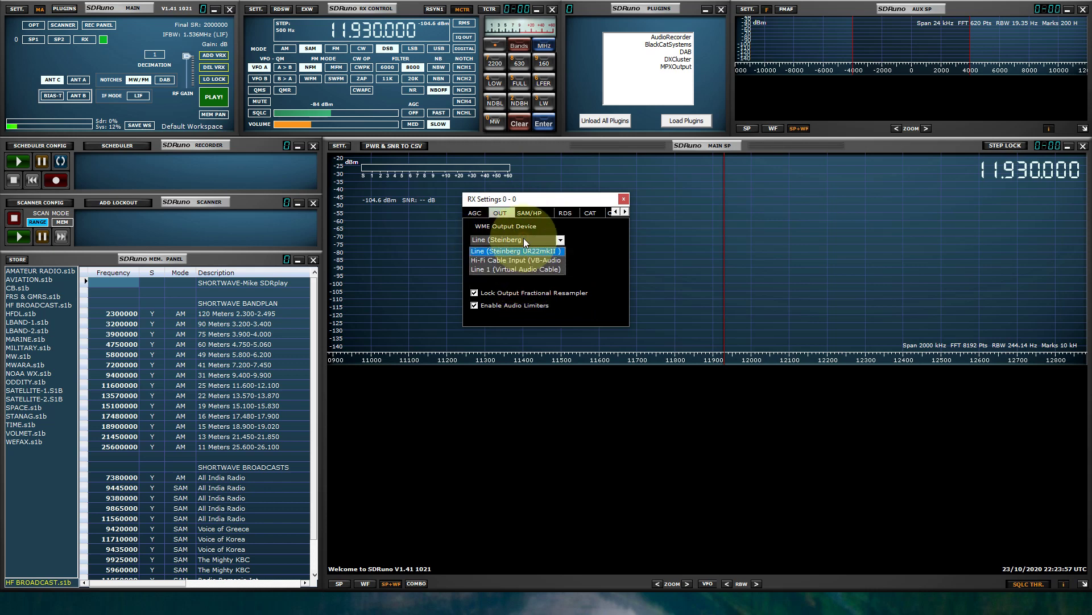
left_click(507, 268)
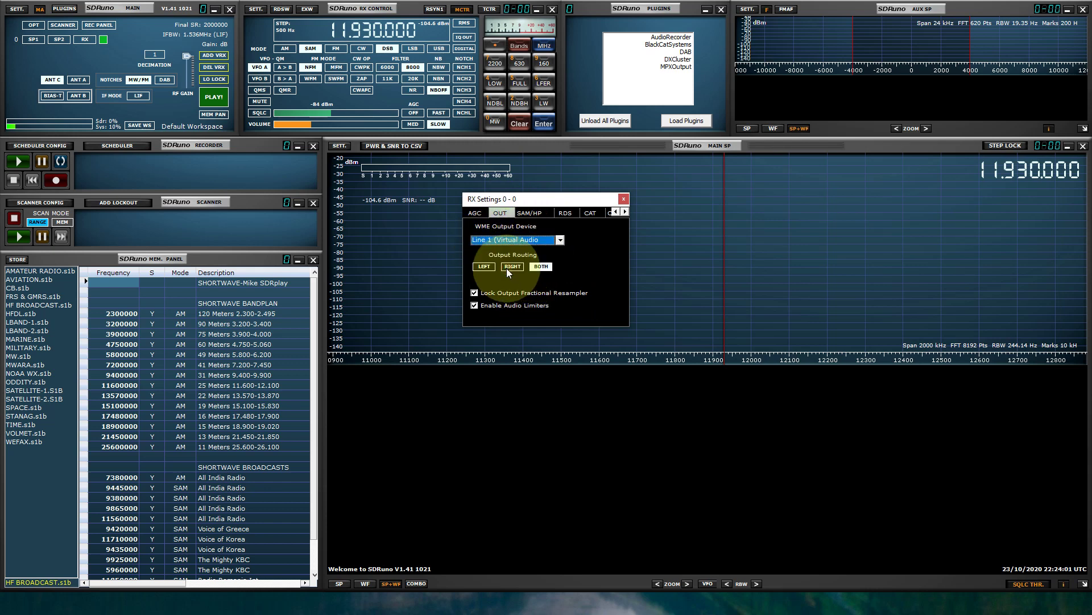
left_click(624, 198)
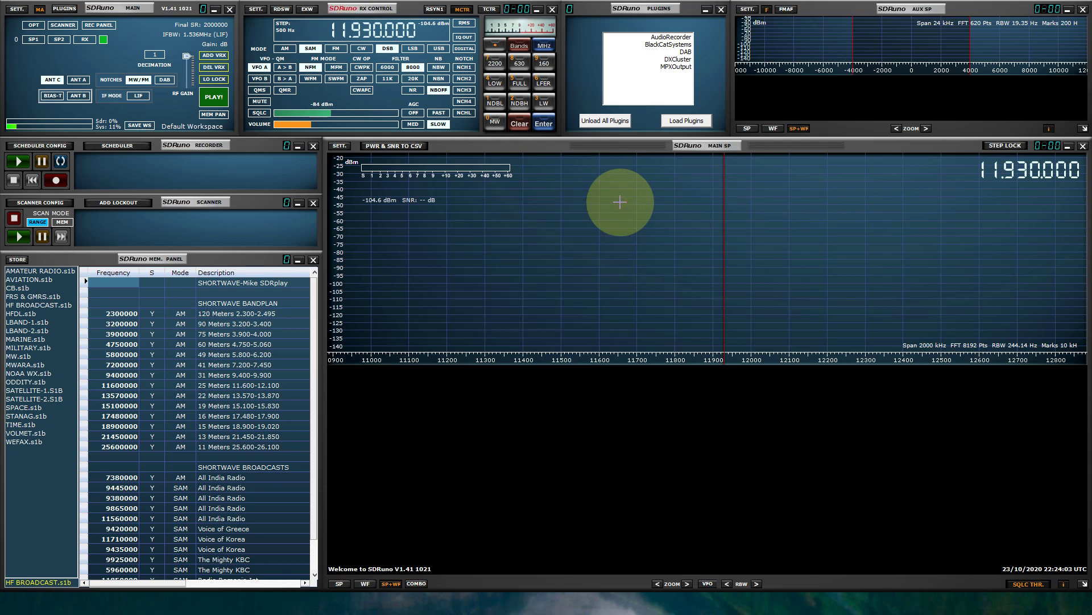
Set SDRuno's CAT emulation to COM1 with Enable & Connect kept on
left_click(261, 8)
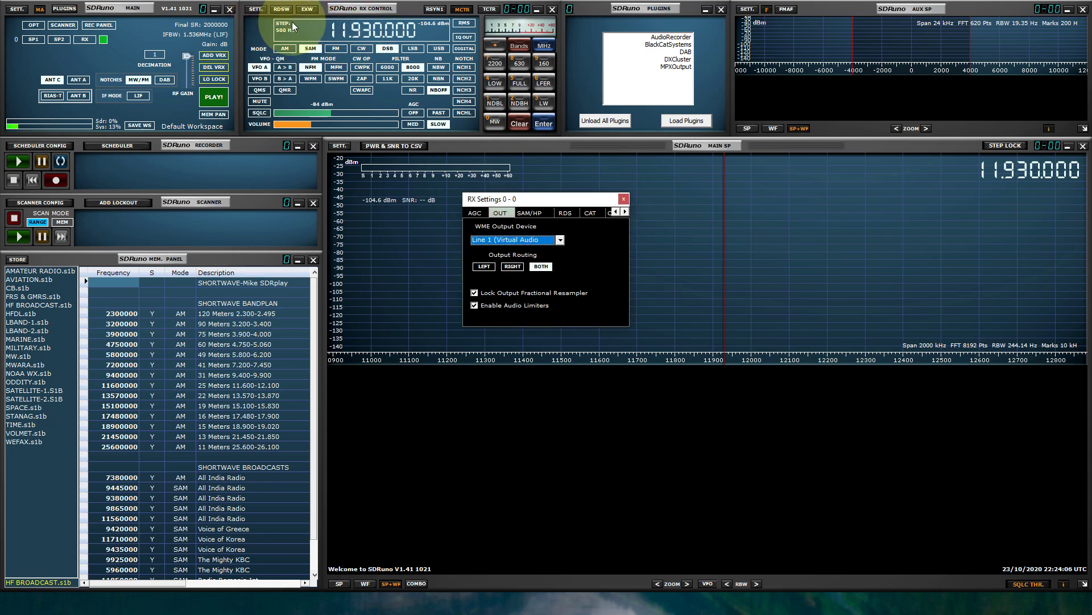
left_click(589, 212)
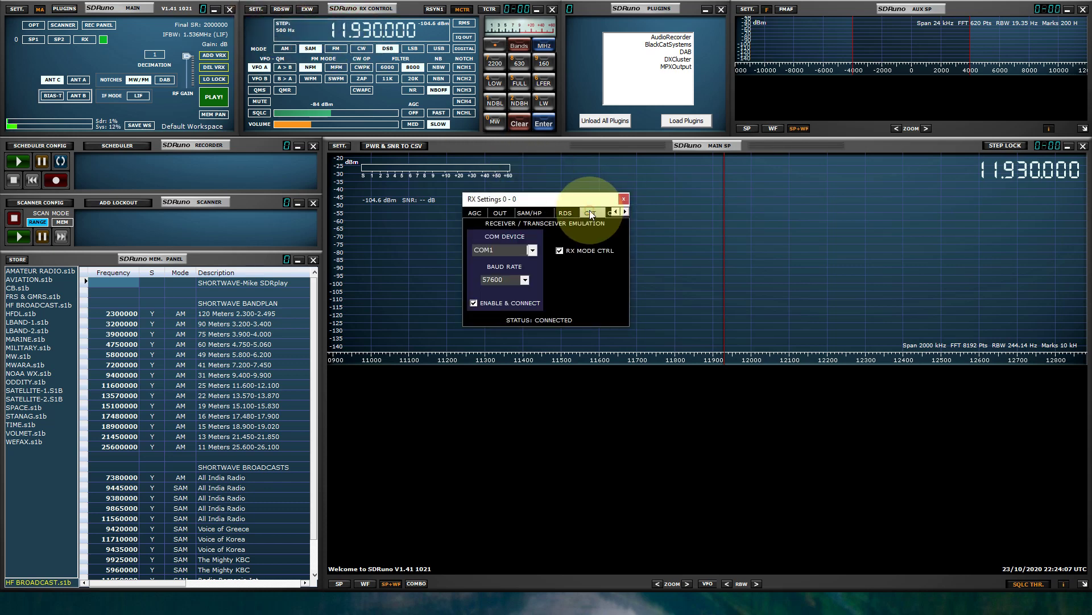
left_click(529, 250)
left_click(494, 260)
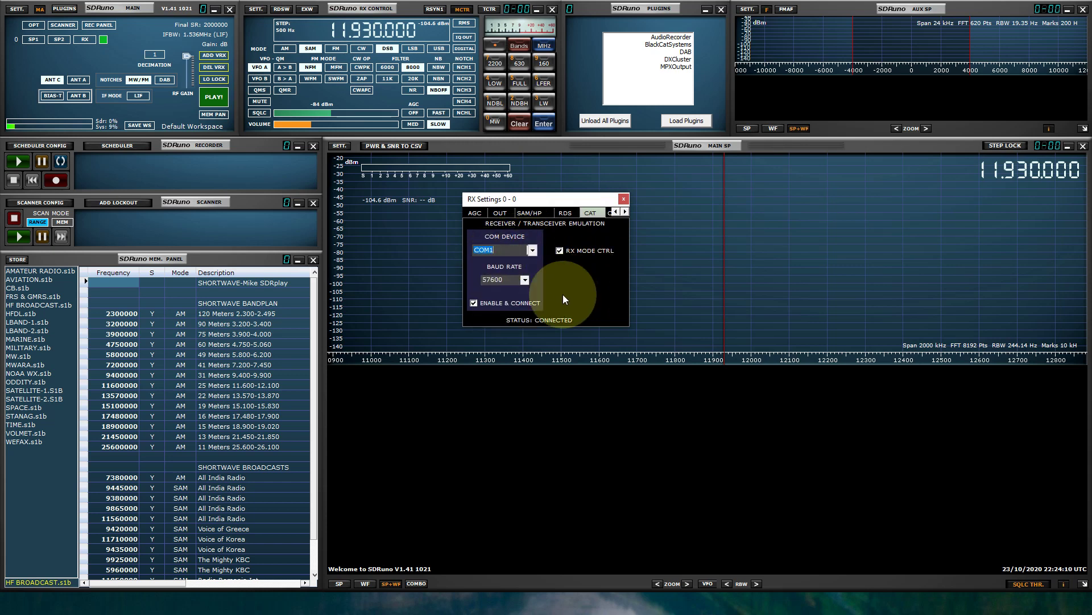
left_click(483, 302)
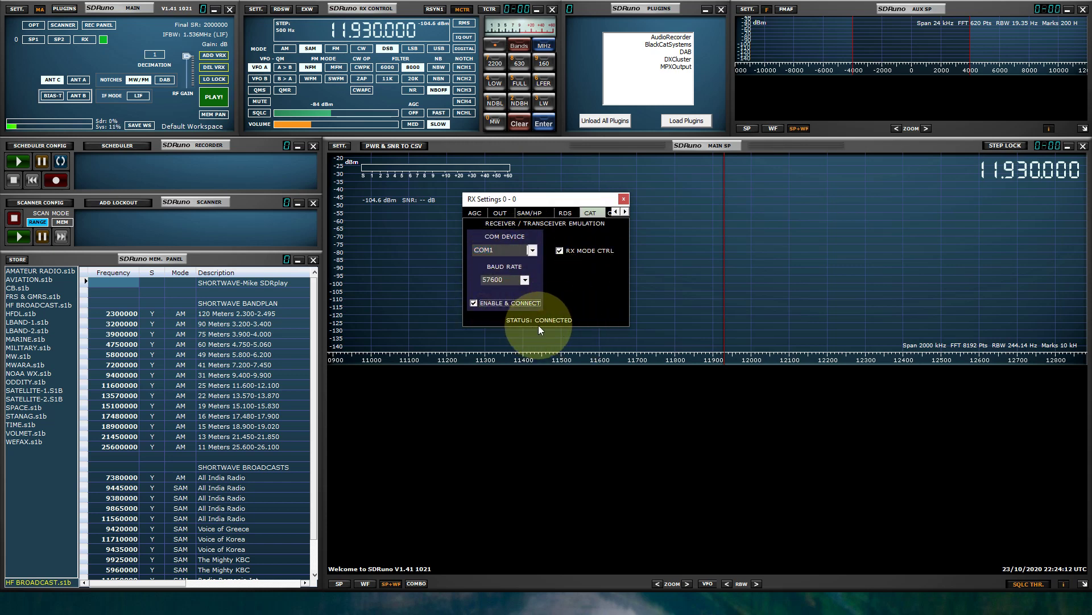
left_click(625, 199)
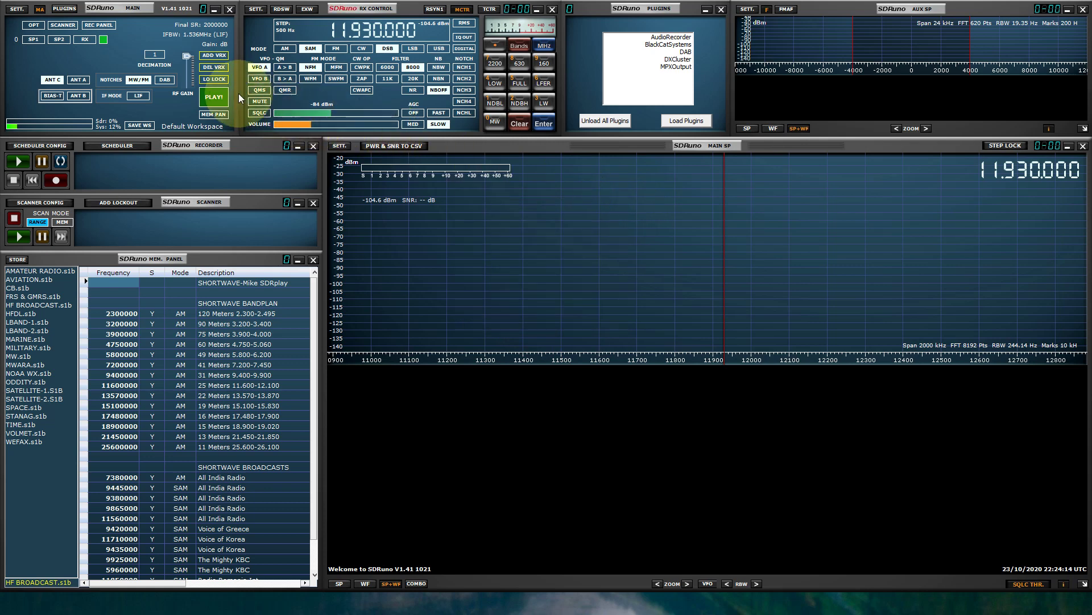
Start SDRuno's receiver so its audio reaches Fldigi's waterfall, then open Fldigi's Configure menu
left_click(222, 98)
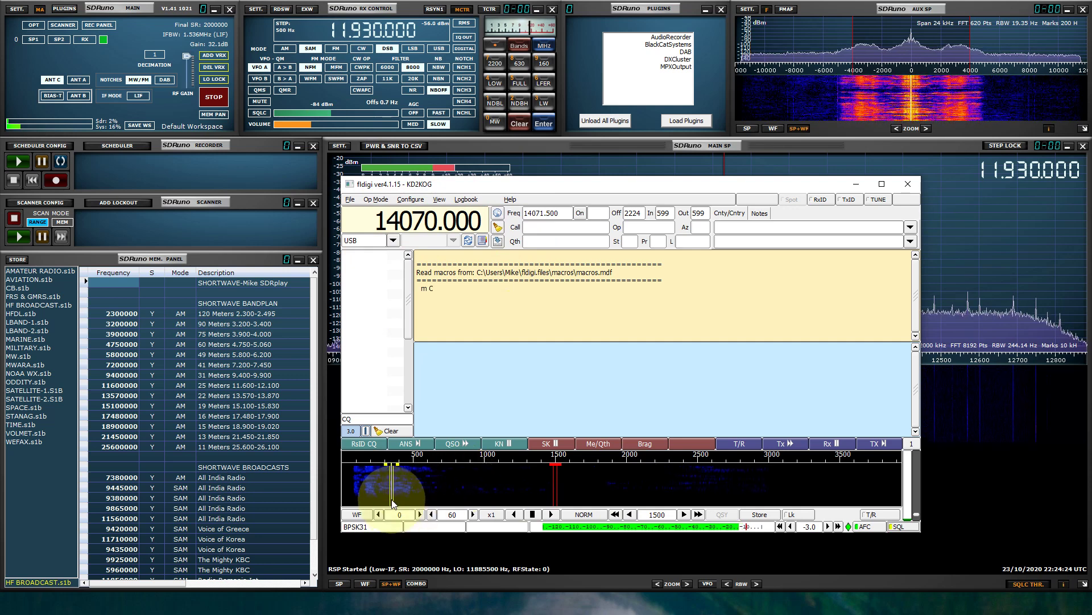
left_click(408, 199)
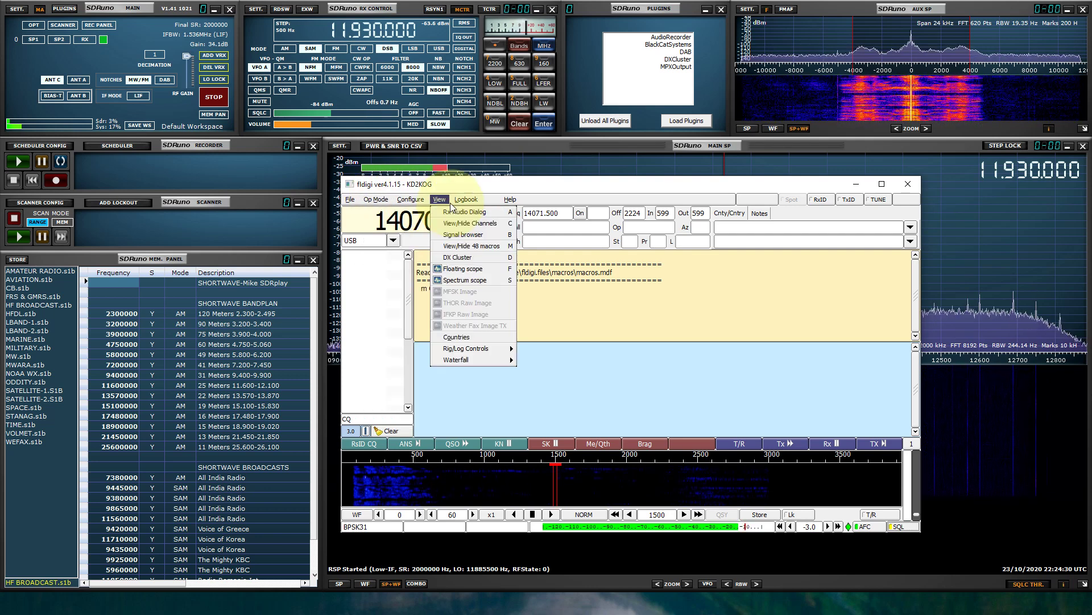
mouse_move(440, 199)
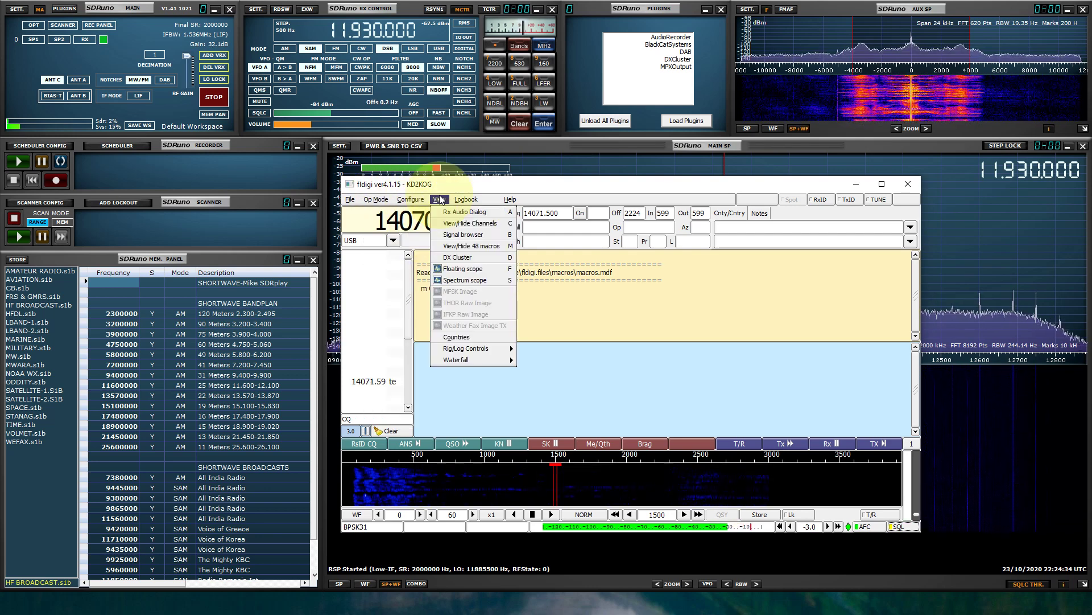
mouse_move(446, 360)
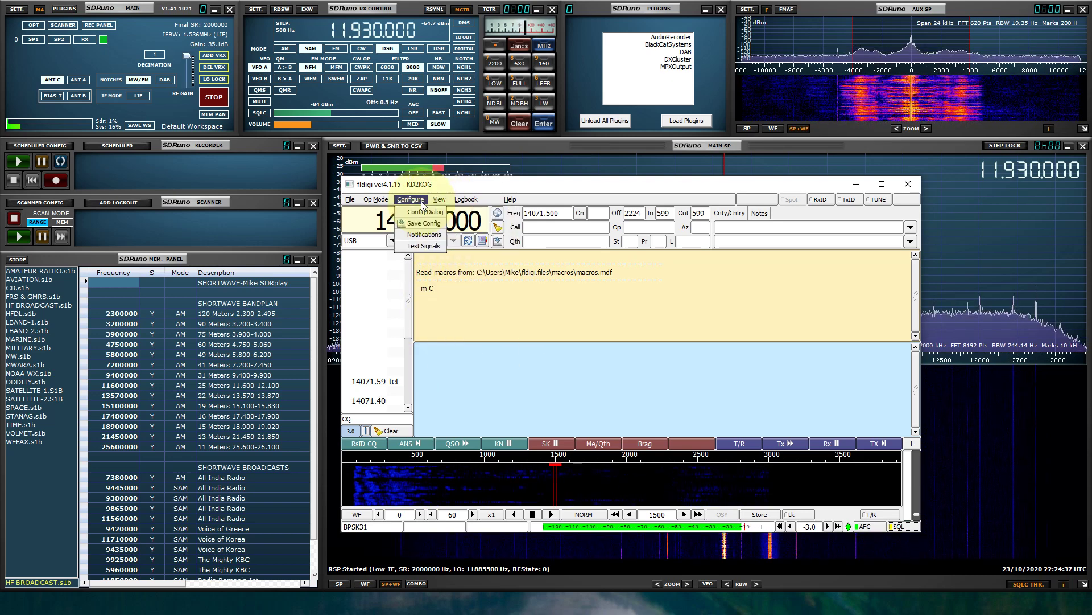
Open Fldigi's Config Dialog at Soundcard > Devices with PortAudio enabled
left_click(424, 212)
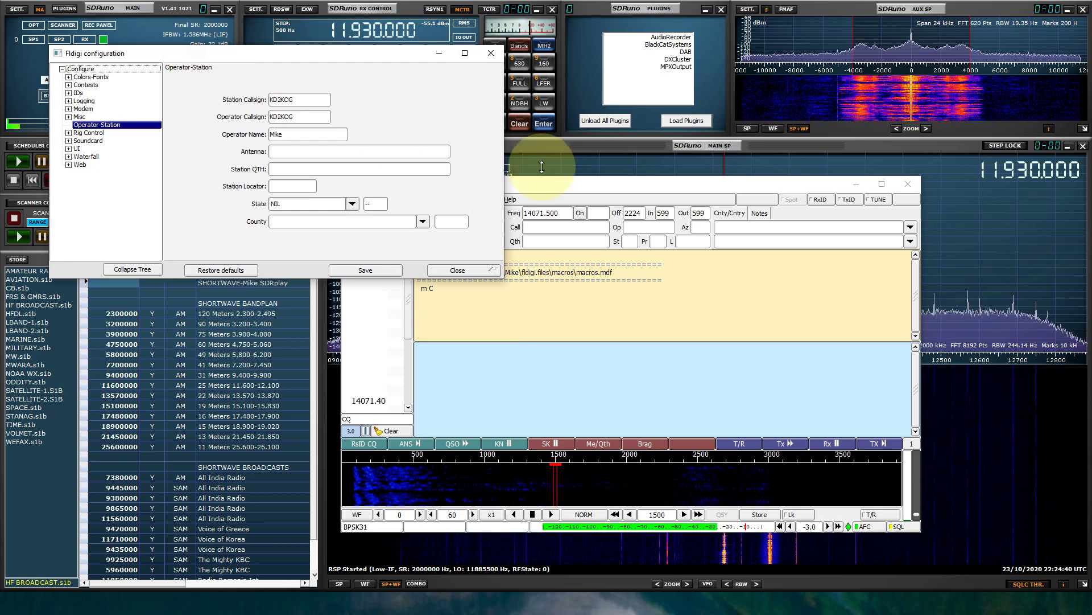
left_click_drag(259, 56, 615, 186)
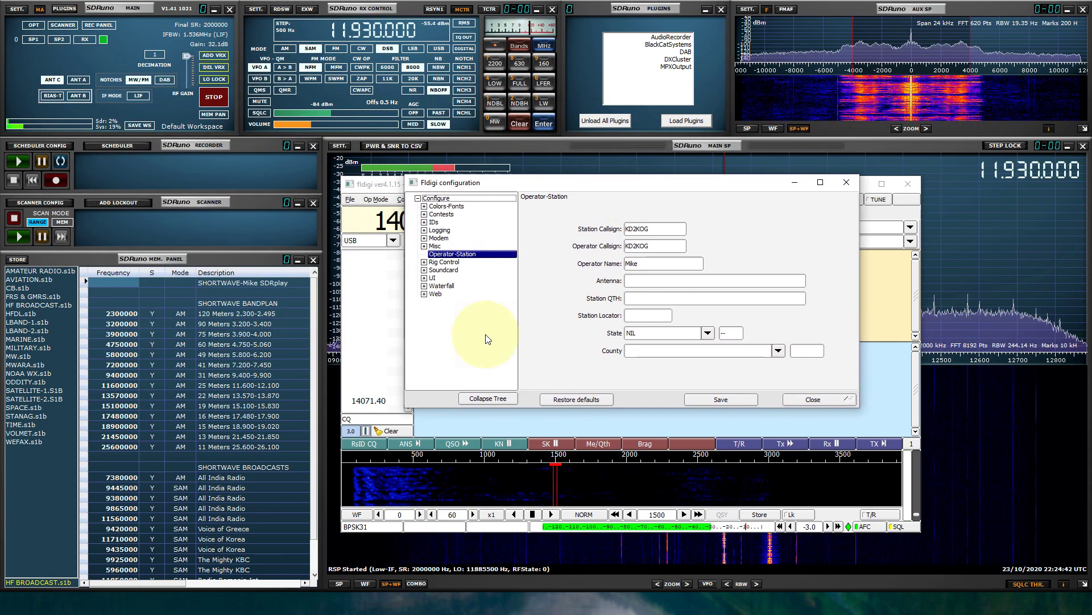
left_click(424, 270)
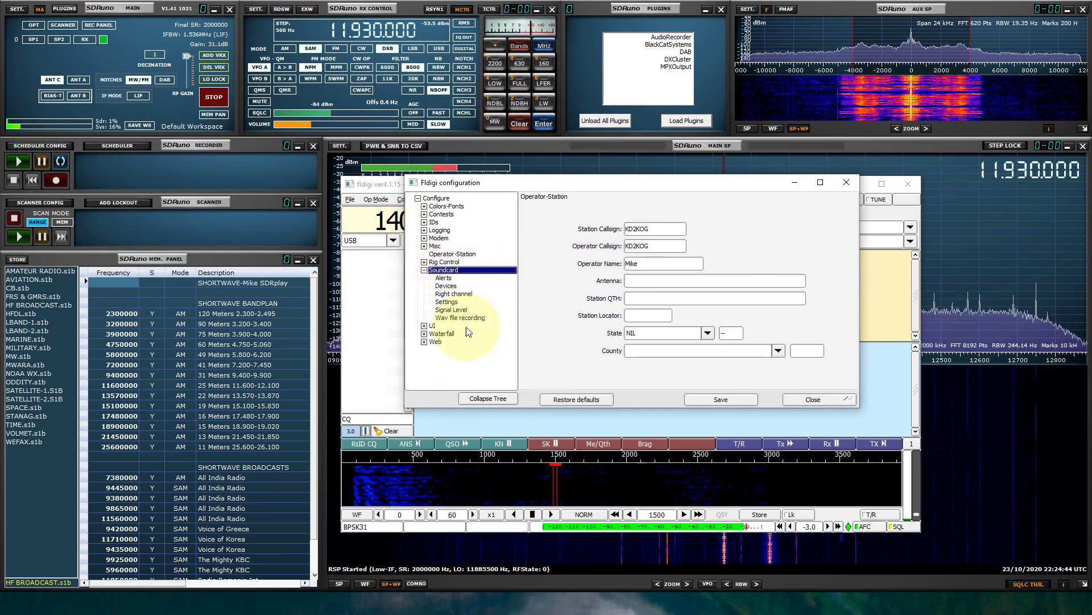
left_click(447, 286)
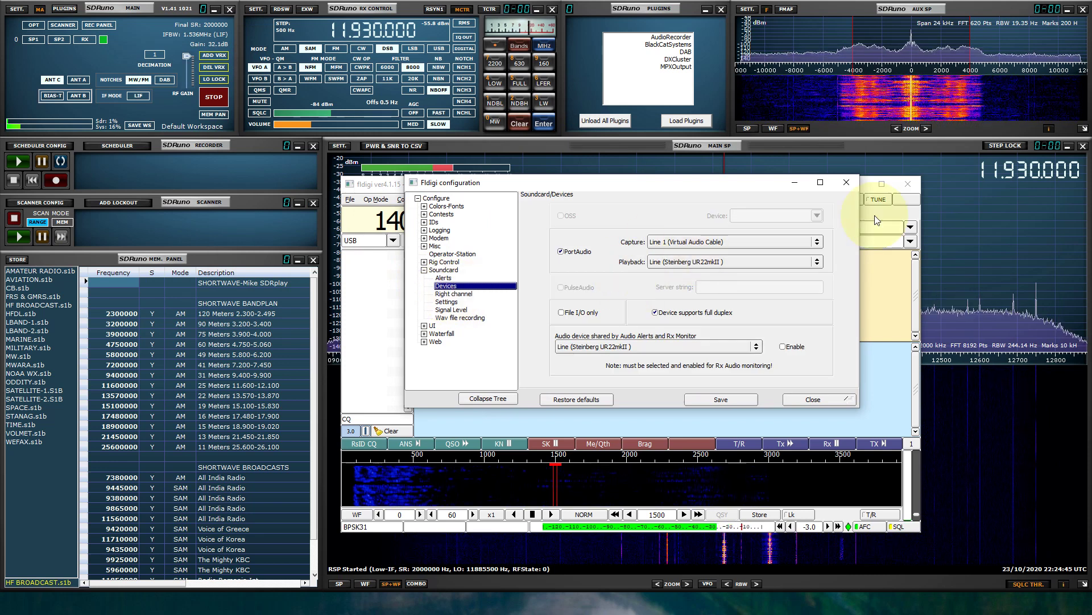
left_click(562, 252)
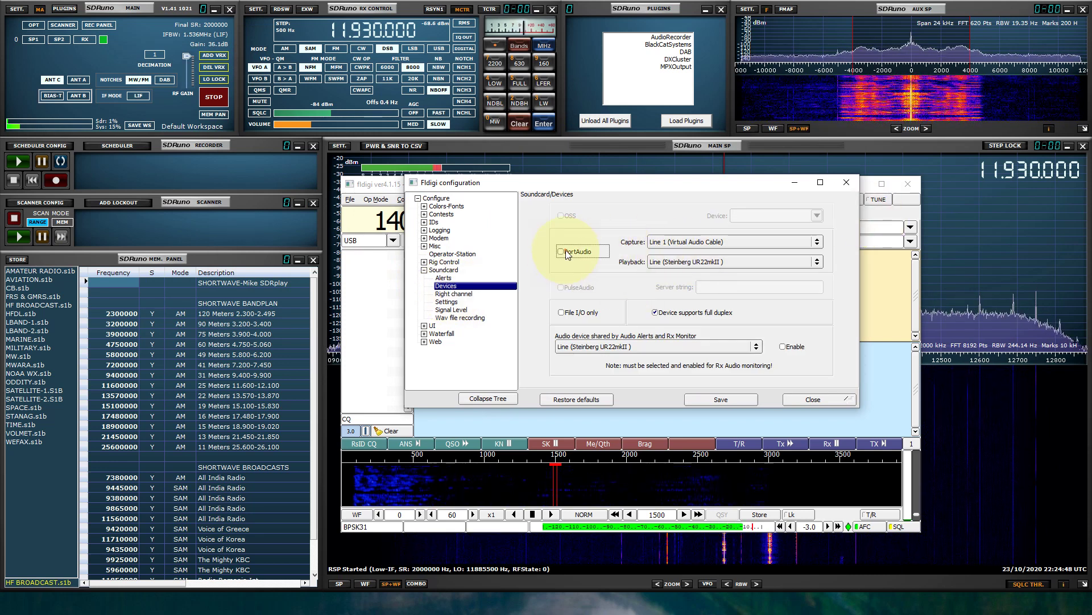
left_click(562, 252)
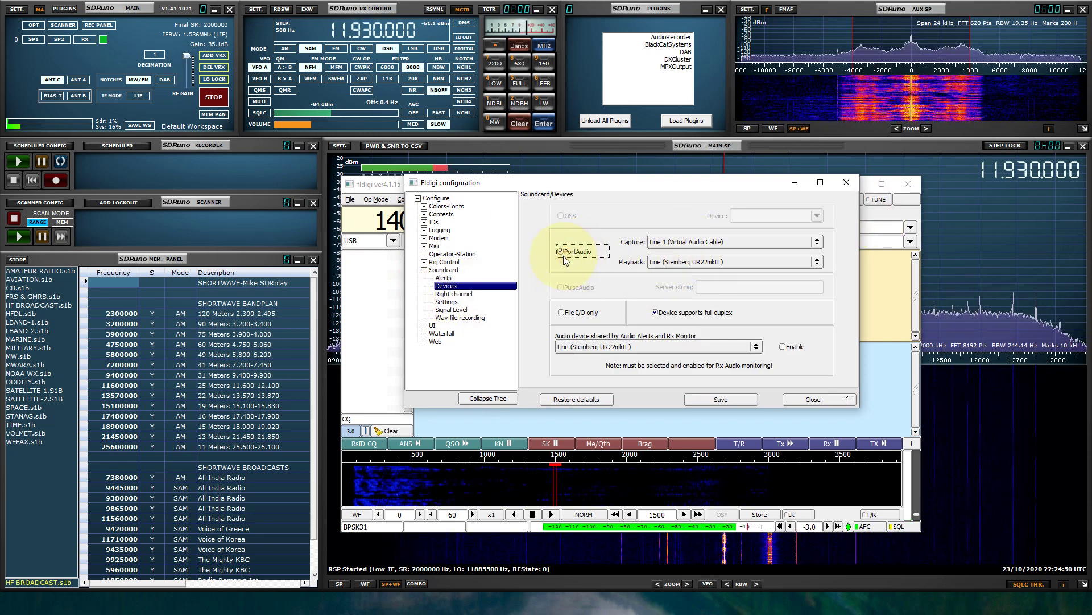
Set Capture to MME Line 1 (Virtual Audio Cable), save, close, and move Fldigi up-left
left_click(680, 243)
mouse_move(680, 256)
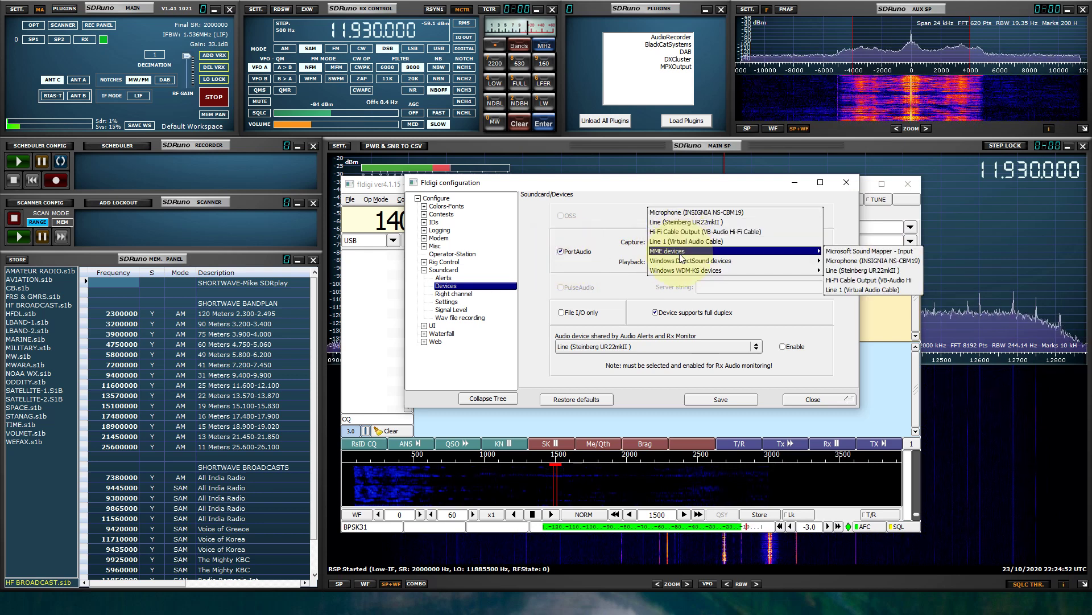
left_click(849, 290)
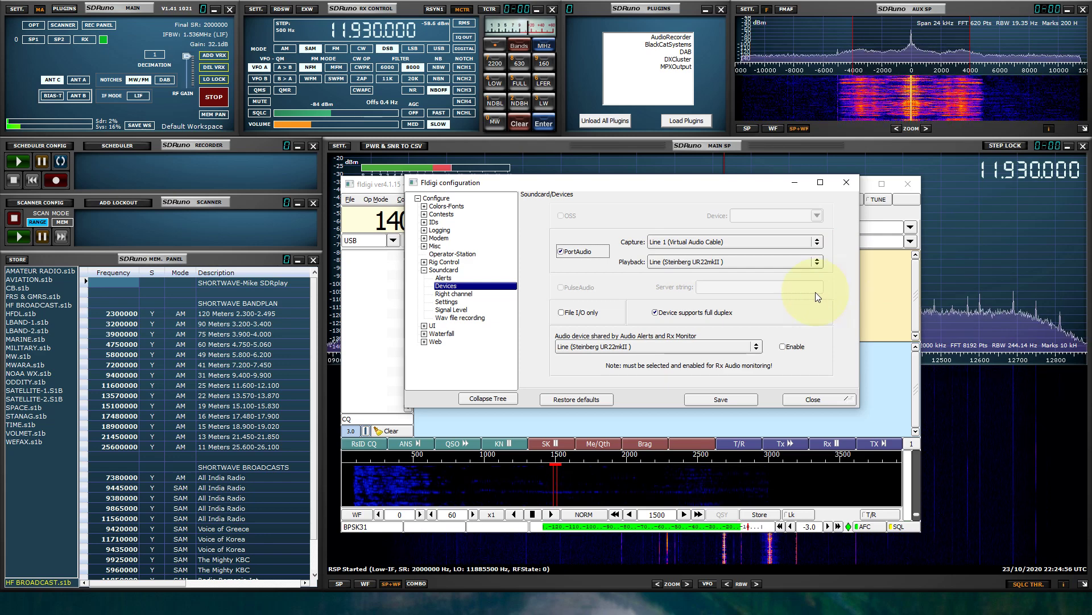
left_click(703, 401)
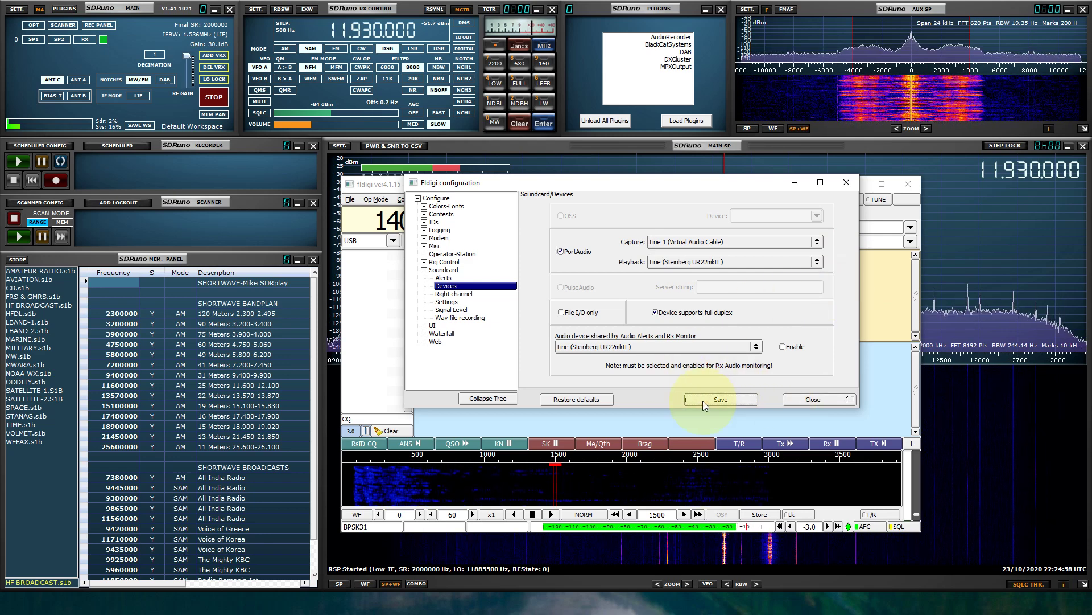
left_click(812, 398)
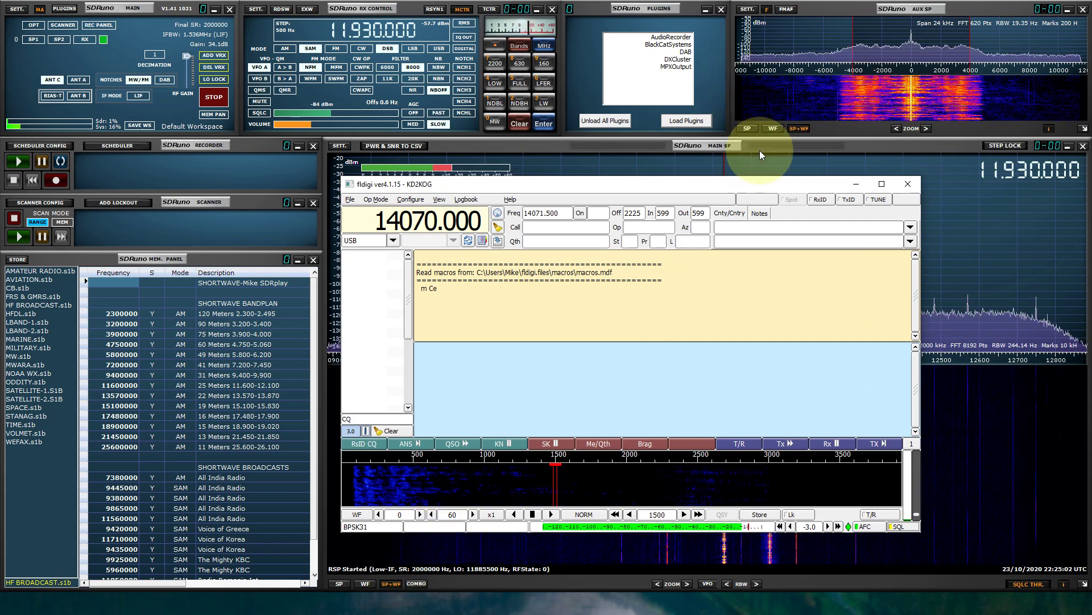
left_click_drag(675, 192, 445, 134)
Tune SDRuno to 12.2335 MHz and open Fldigi's Rig Control > Hamlib settings
left_click(841, 286)
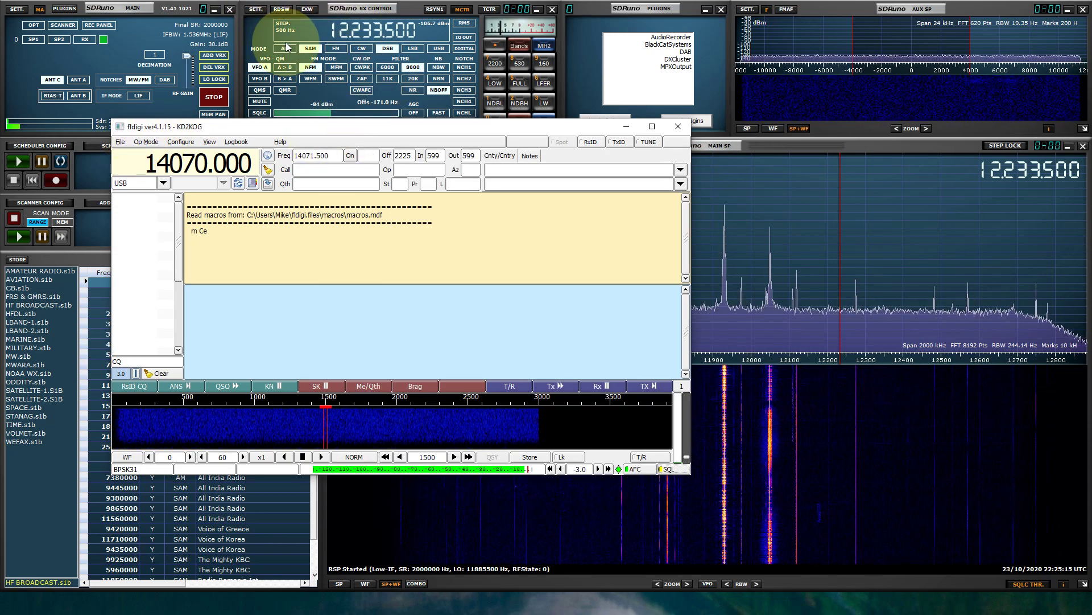
left_click(180, 142)
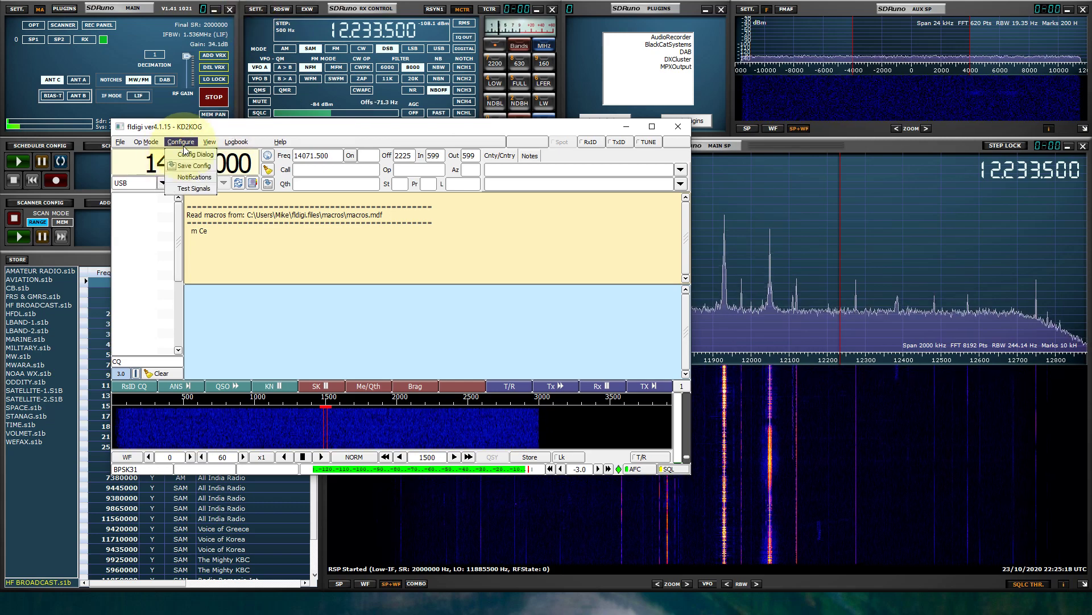
left_click(193, 154)
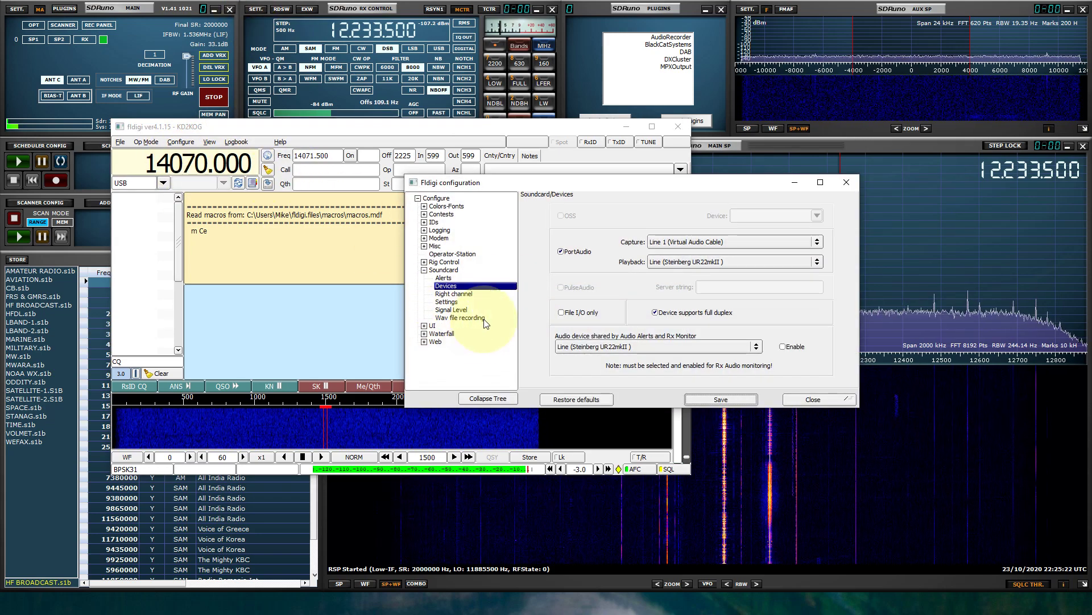
left_click(425, 263)
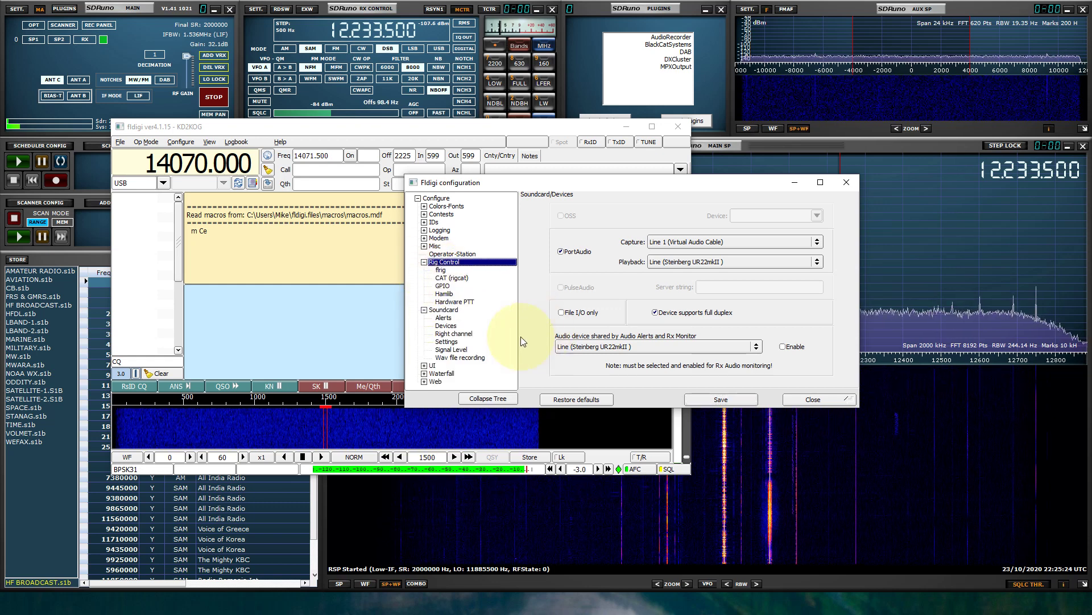
left_click(446, 294)
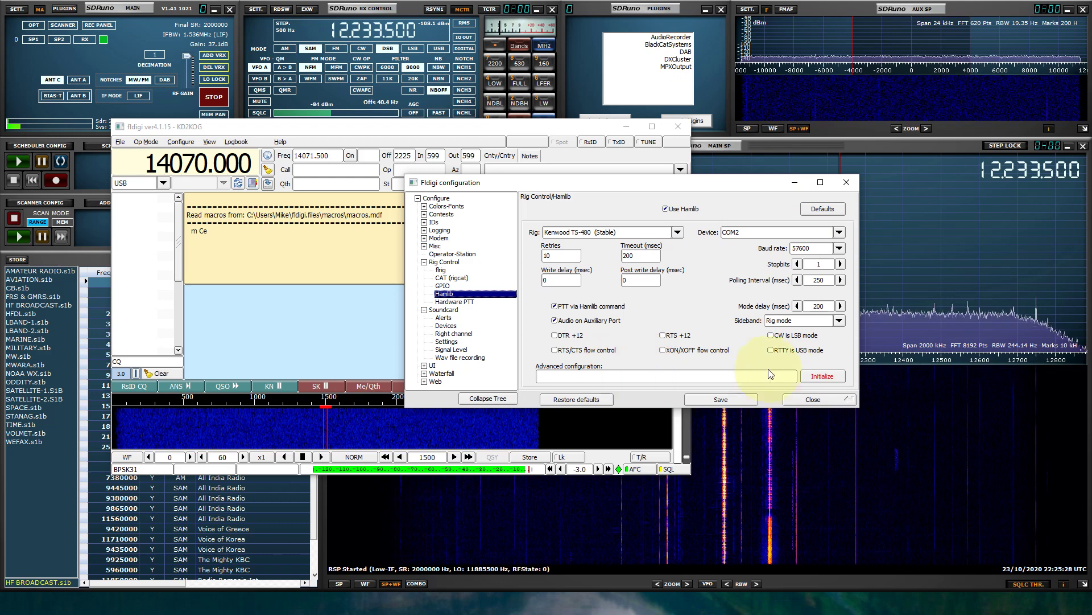
Connect Hamlib to the Kenwood TS-480 on COM2 at 57600 baud, save, and close
left_click(825, 376)
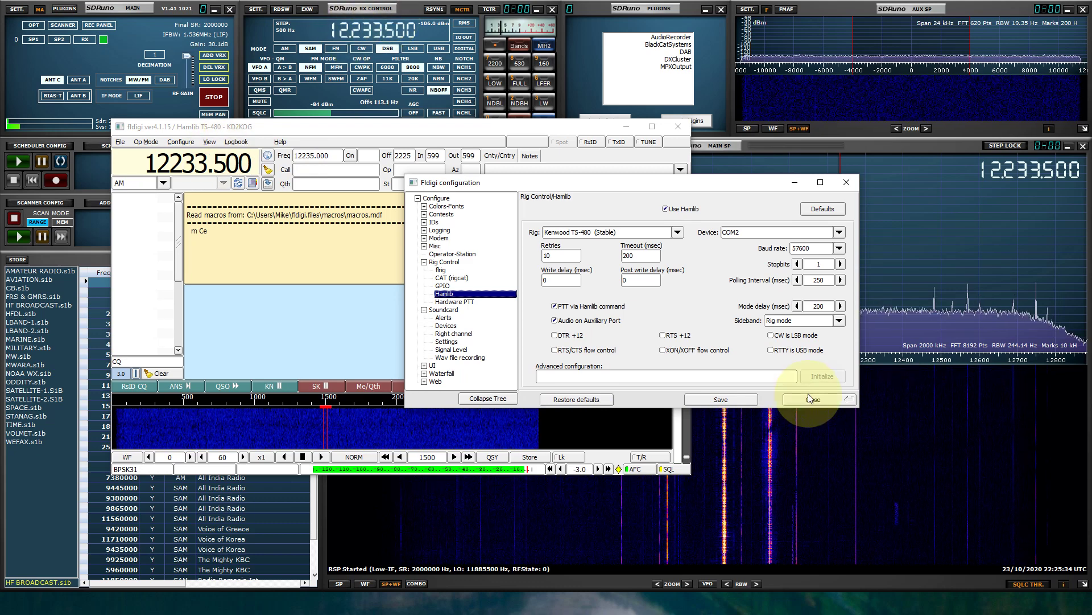
left_click(717, 402)
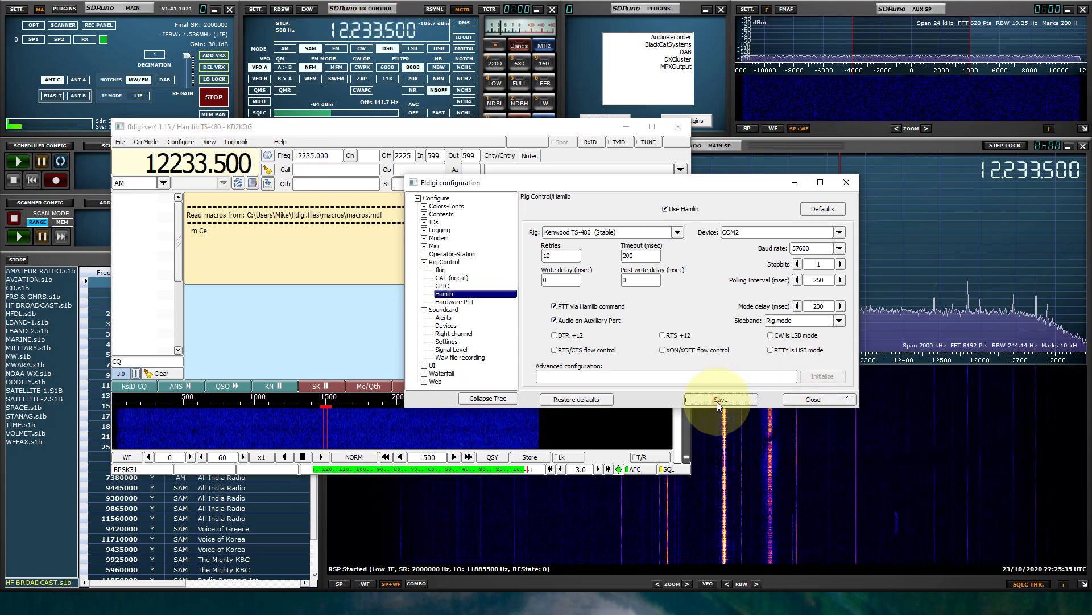
left_click(808, 400)
Scroll the MHz digits in both programs to confirm CAT sync at 9233.500, then move Fldigi right
left_click_drag(275, 136, 103, 166)
scroll(103, 166, "down", 7)
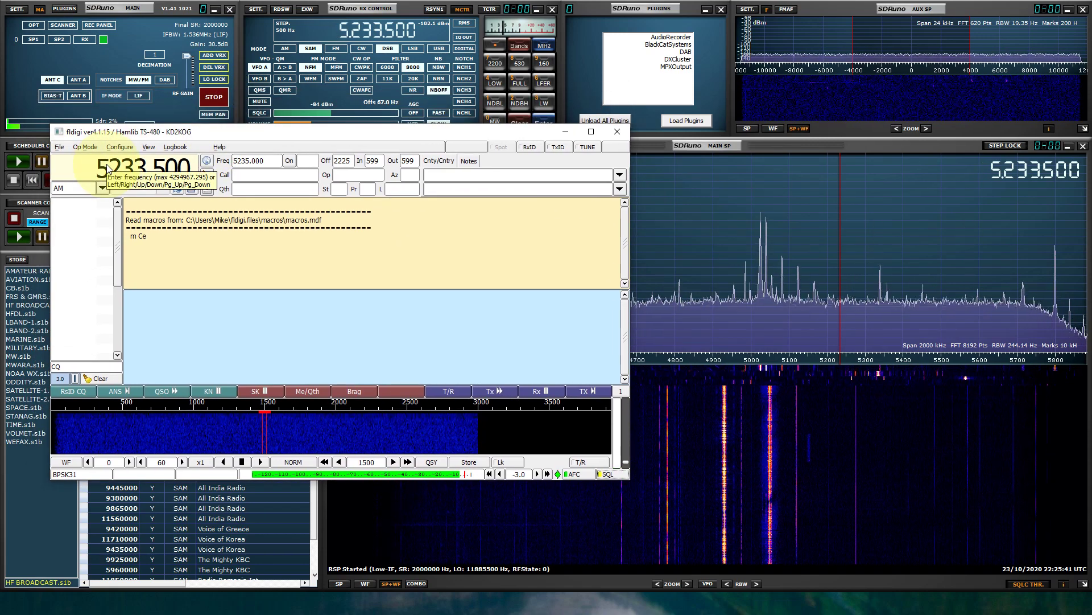
scroll(107, 167, "up", 5)
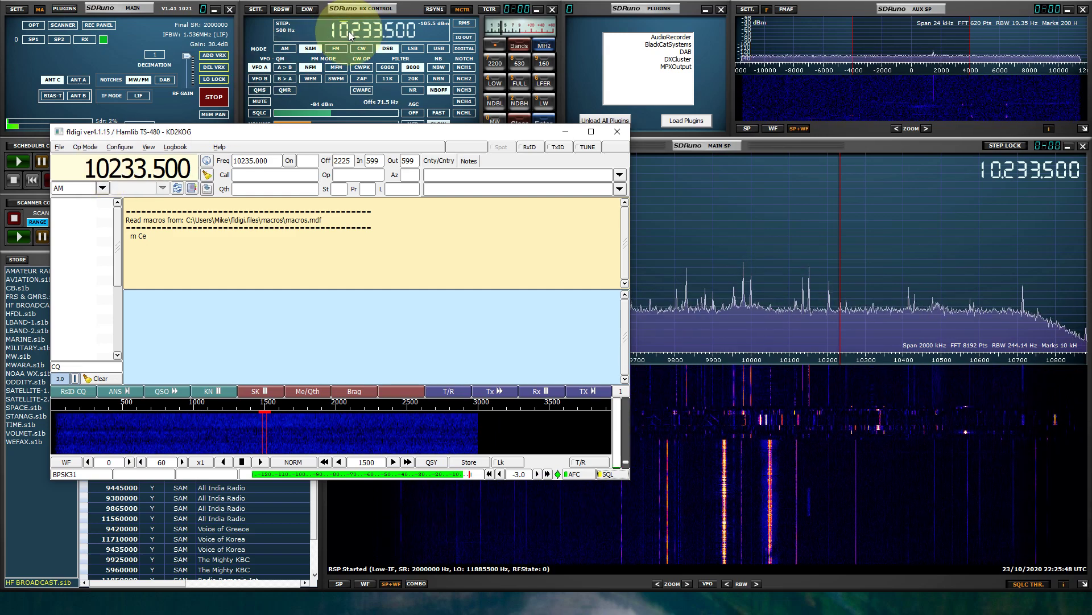
scroll(349, 32, "down", 6)
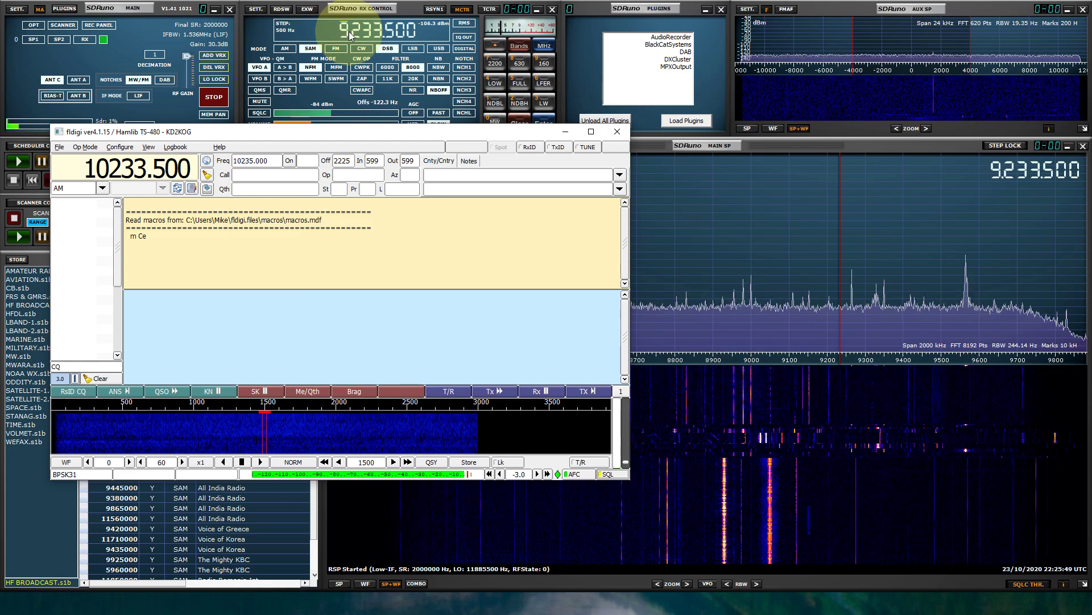
scroll(349, 32, "up", 3)
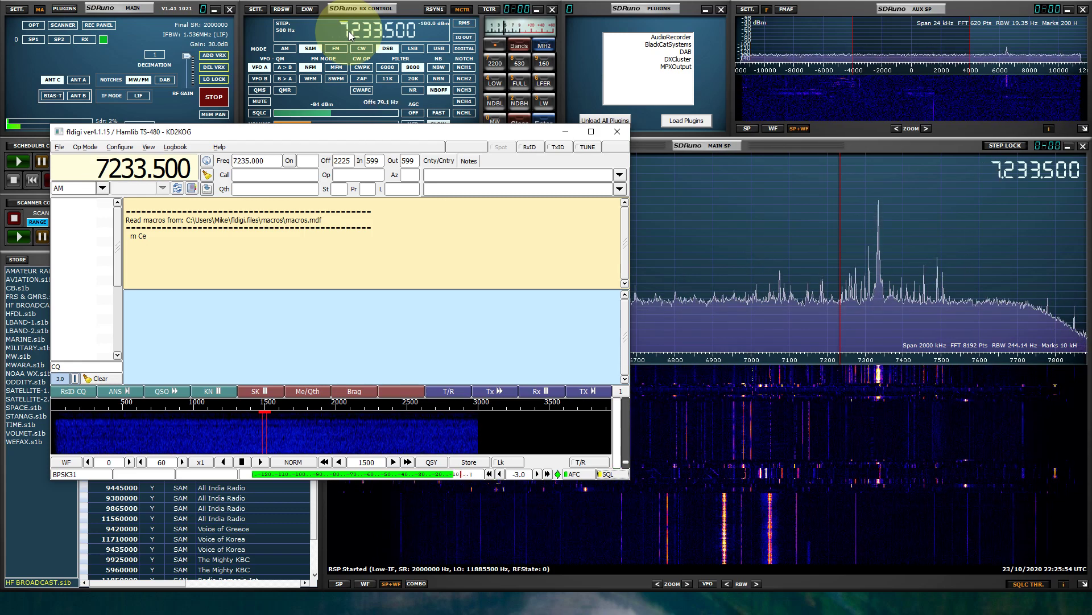
scroll(346, 24, "up", 2)
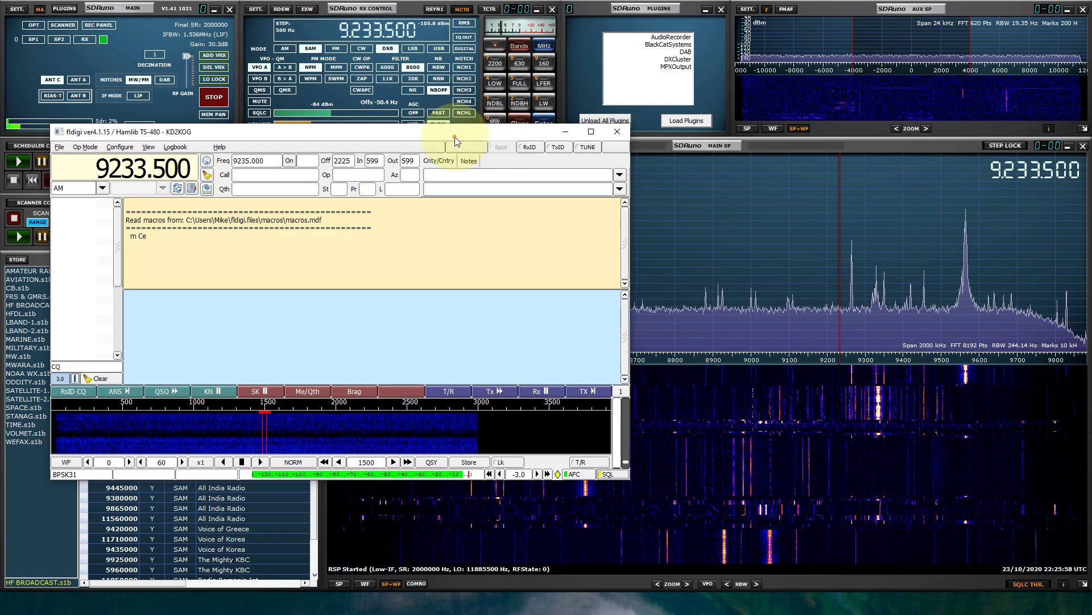
left_click_drag(455, 136, 634, 132)
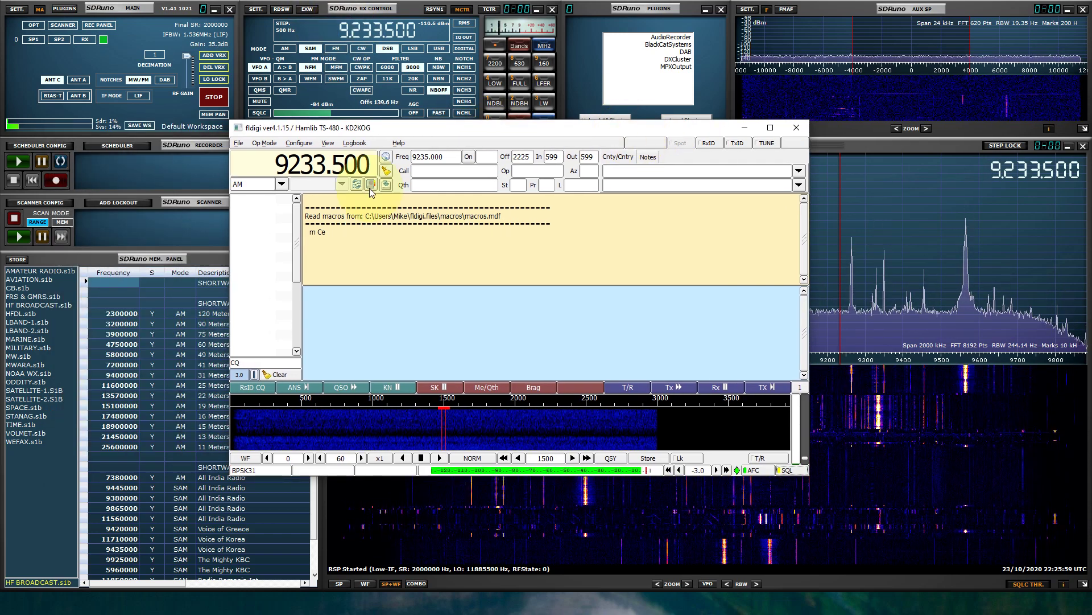
Switch Fldigi's operating mode to CW
left_click(264, 143)
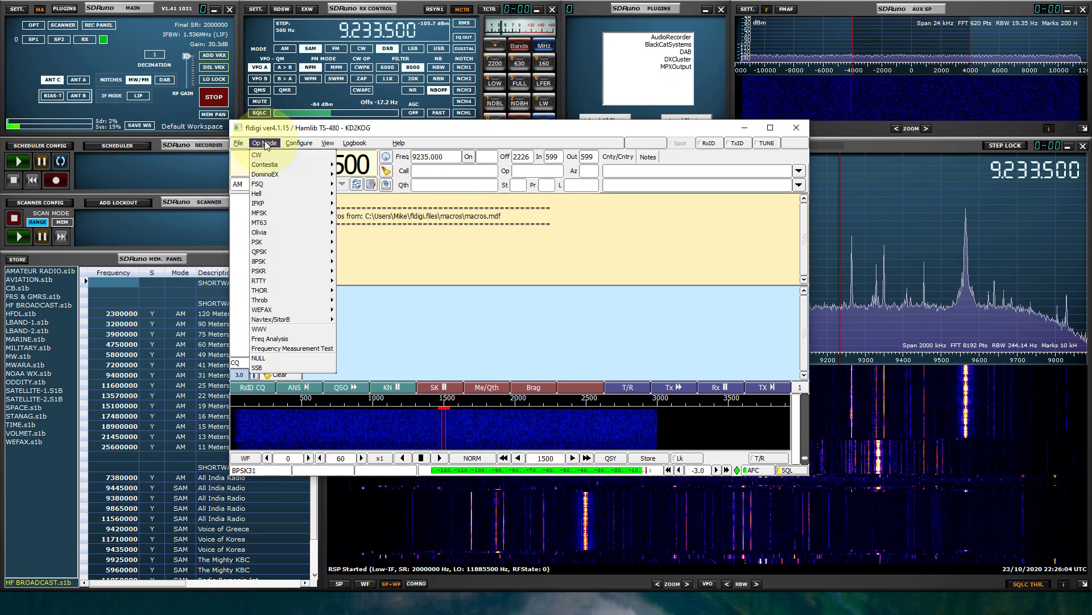
left_click(259, 156)
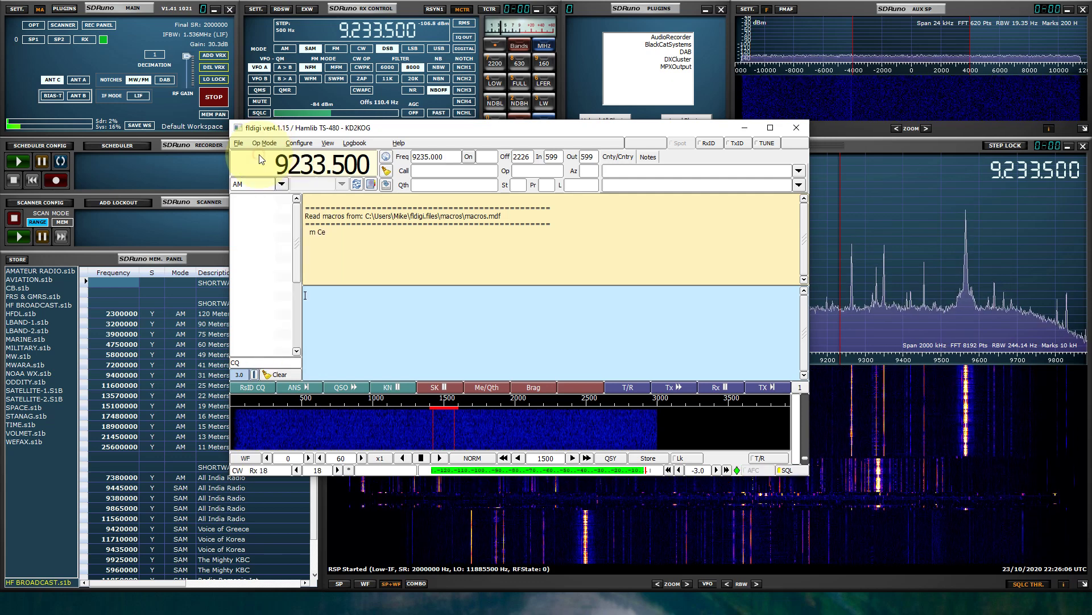
left_click_drag(416, 128, 445, 202)
Scroll SDRuno's MHz digit down to 7233.500 kHz and bring its main spectrum forward
left_click(346, 30)
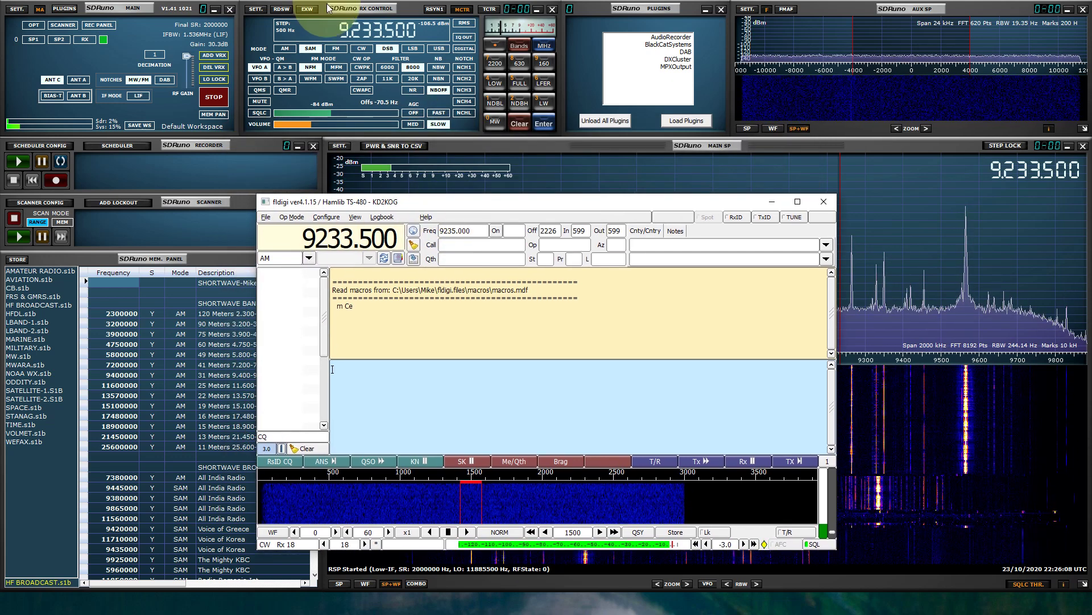
scroll(346, 31, "down", 1)
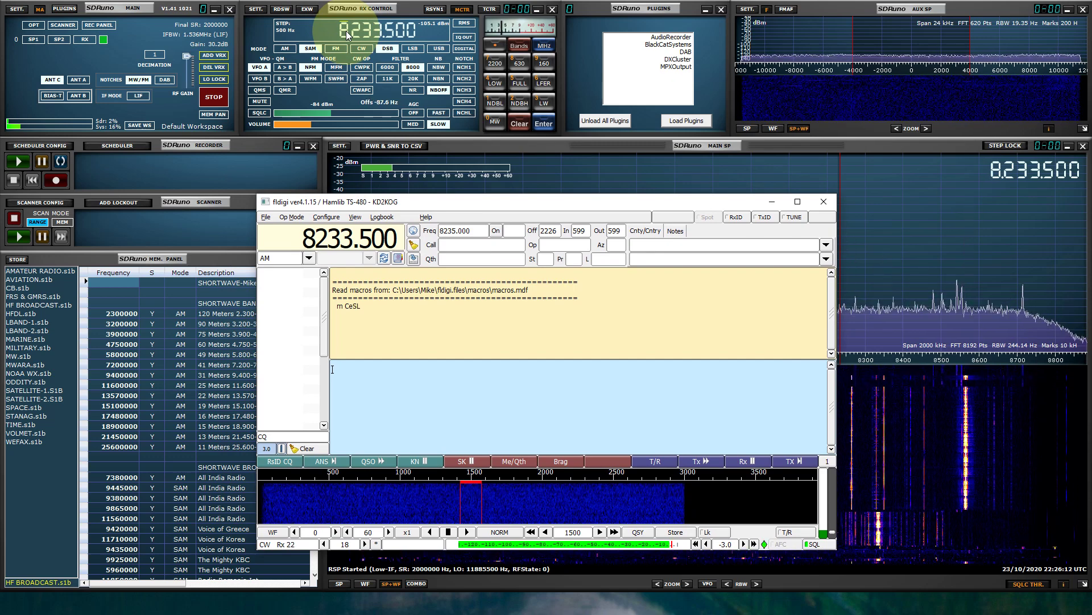
scroll(346, 31, "down", 1)
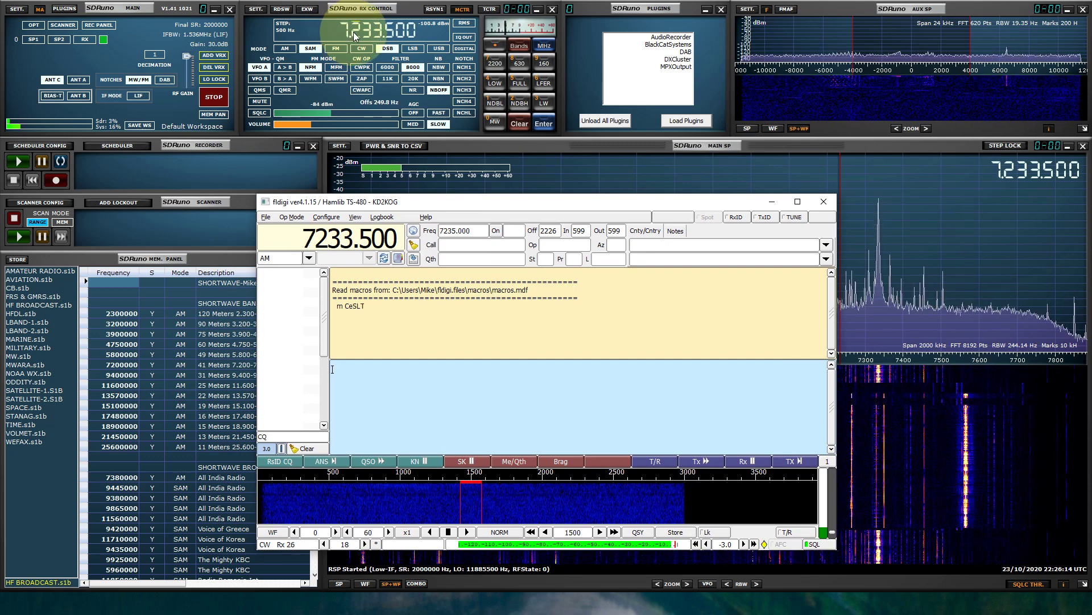
left_click_drag(460, 207, 664, 193)
left_click(620, 147)
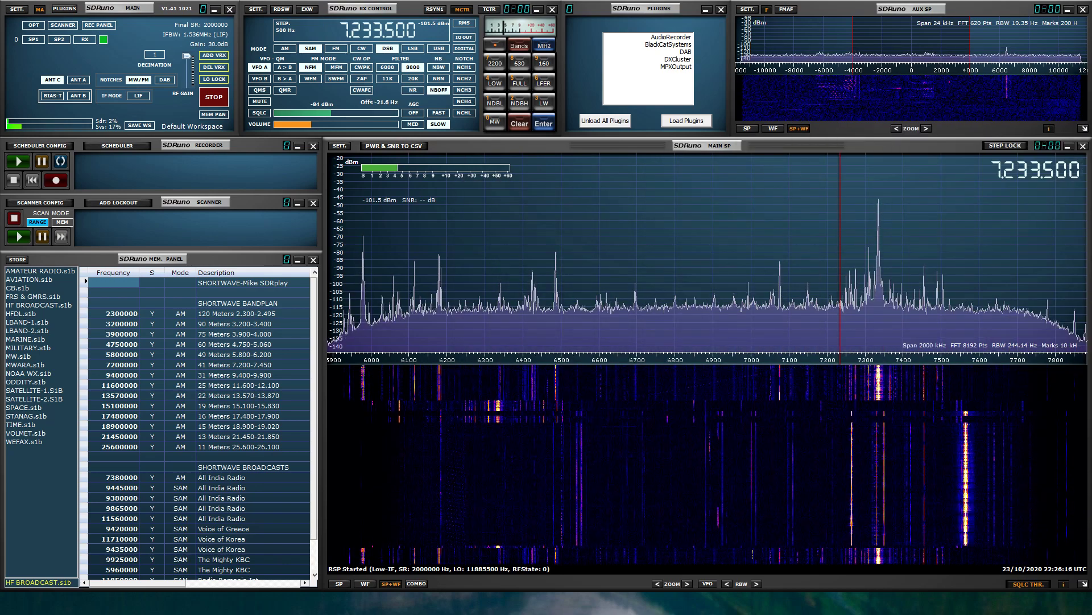
Tune SDRuno to about 7267 kHz and switch it to CW mode
scroll(358, 33, "down", 2)
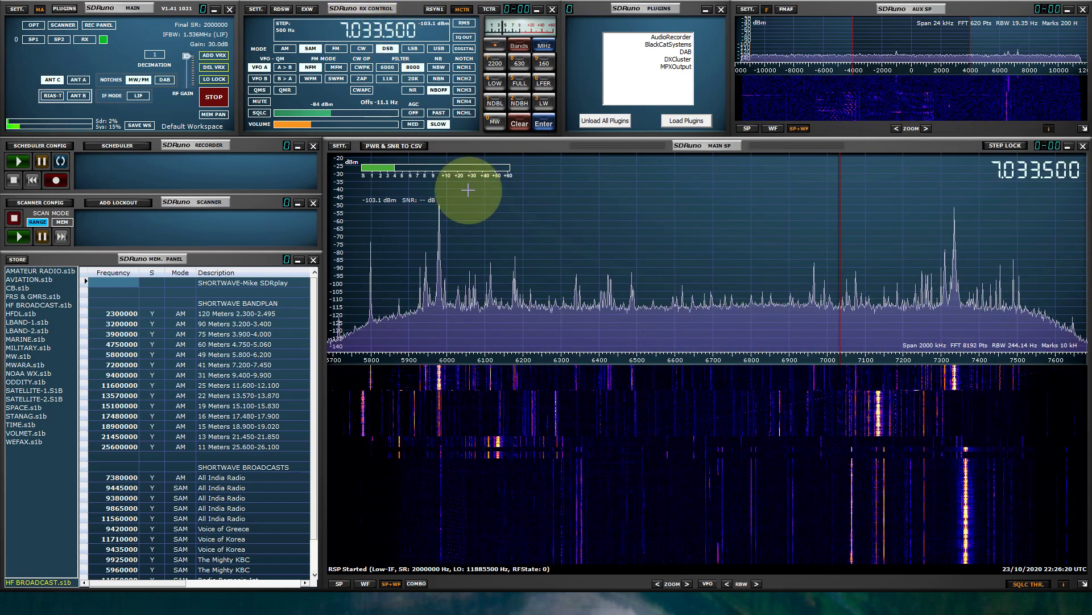
left_click(980, 230)
scroll(940, 177, "down", 4)
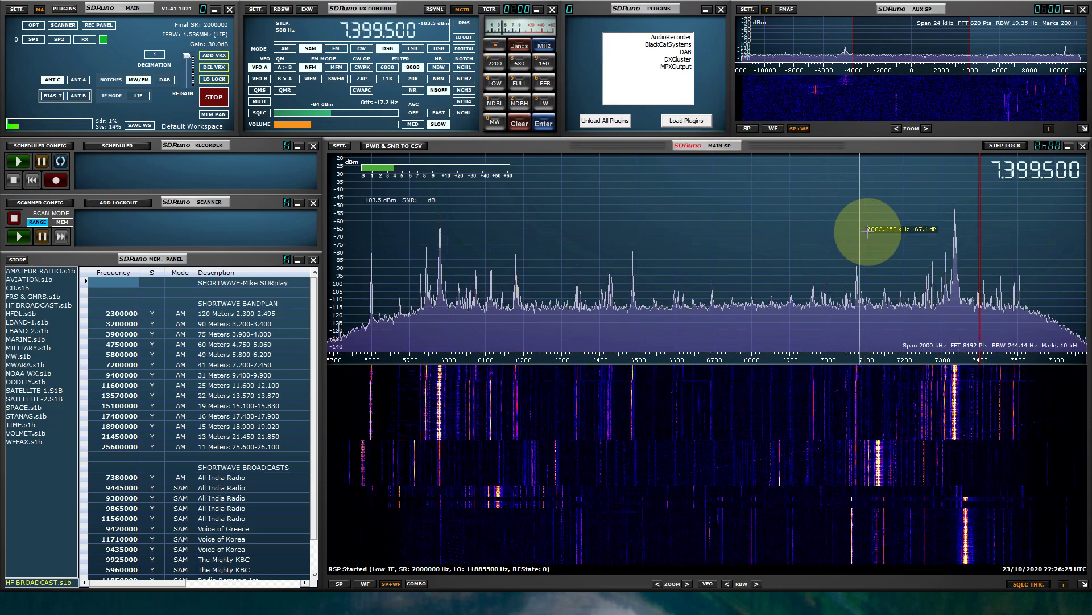
left_click(930, 231)
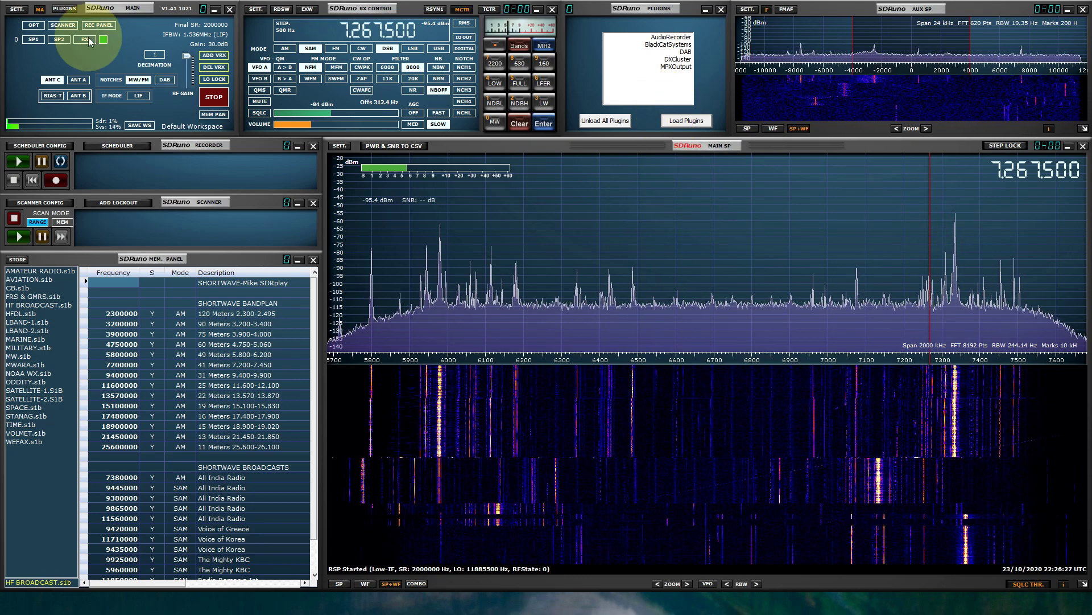
left_click(362, 48)
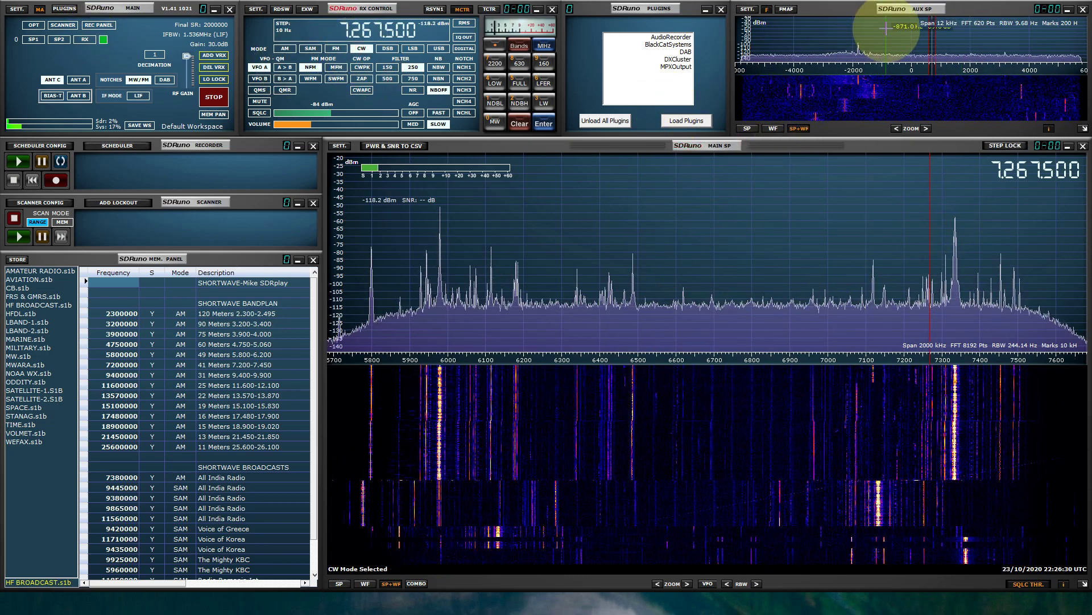
Zoom the main spectrum to a 500 kHz span and raise FFT resolution to 16384
left_click(688, 583)
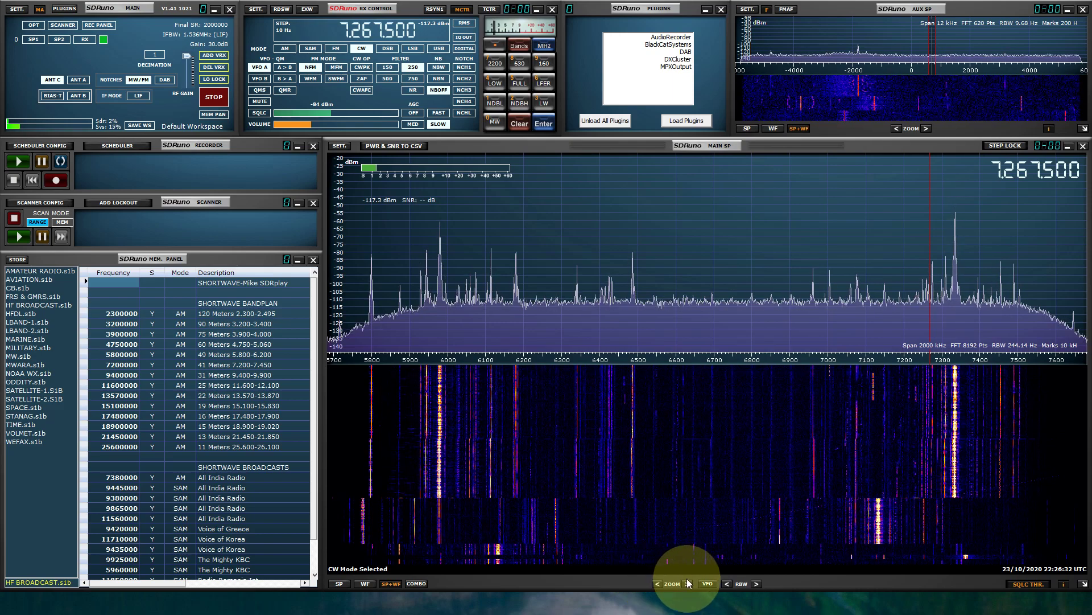
left_click(688, 583)
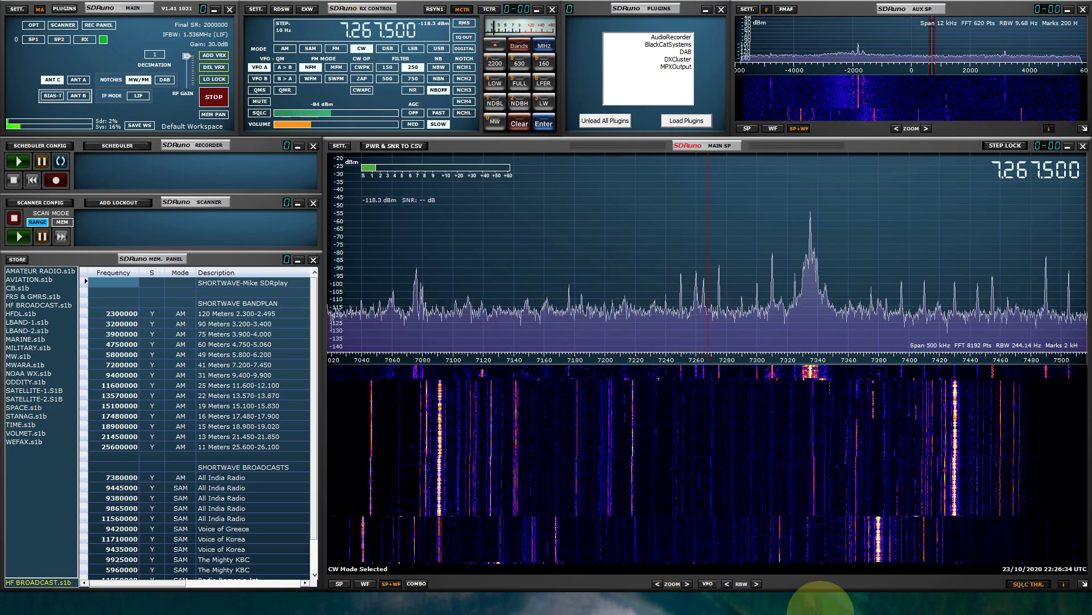
left_click(756, 583)
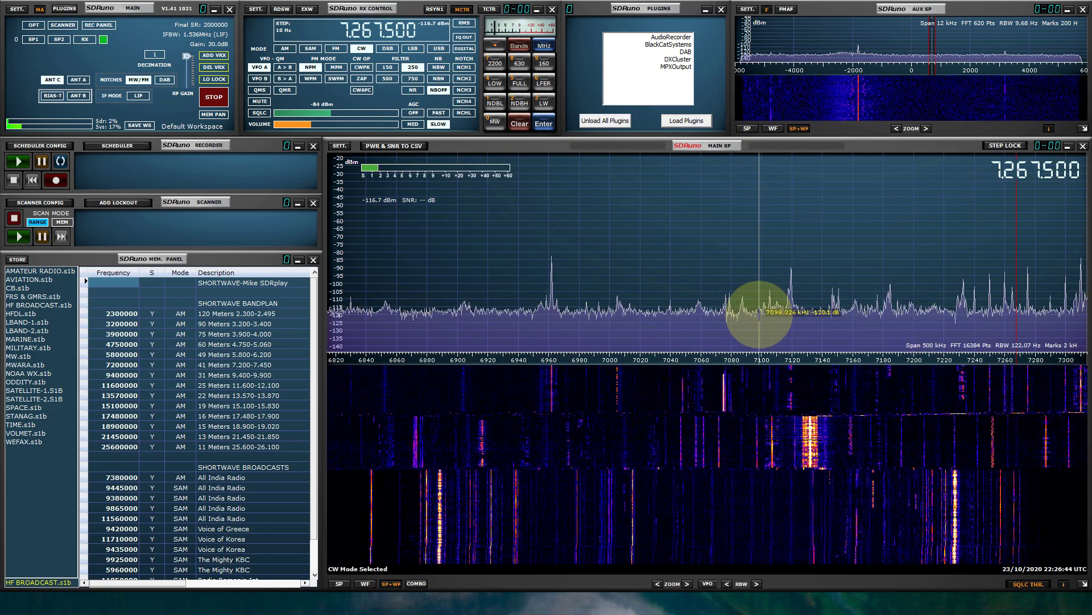
Tune onto the CW signal at 7.005005 MHz using the auxiliary spectrum
left_click(616, 297)
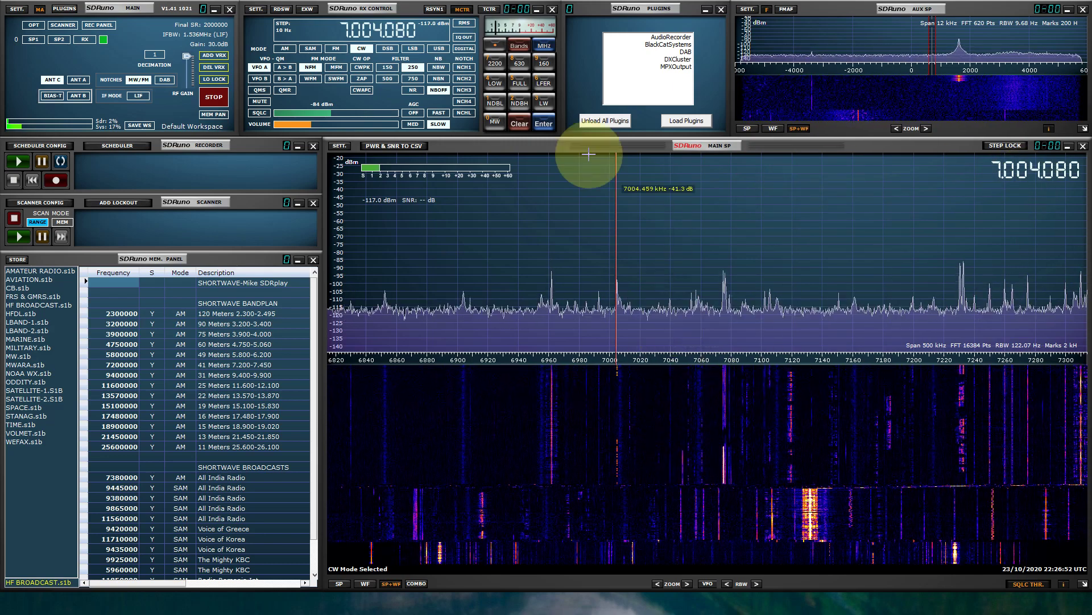
left_click(975, 73)
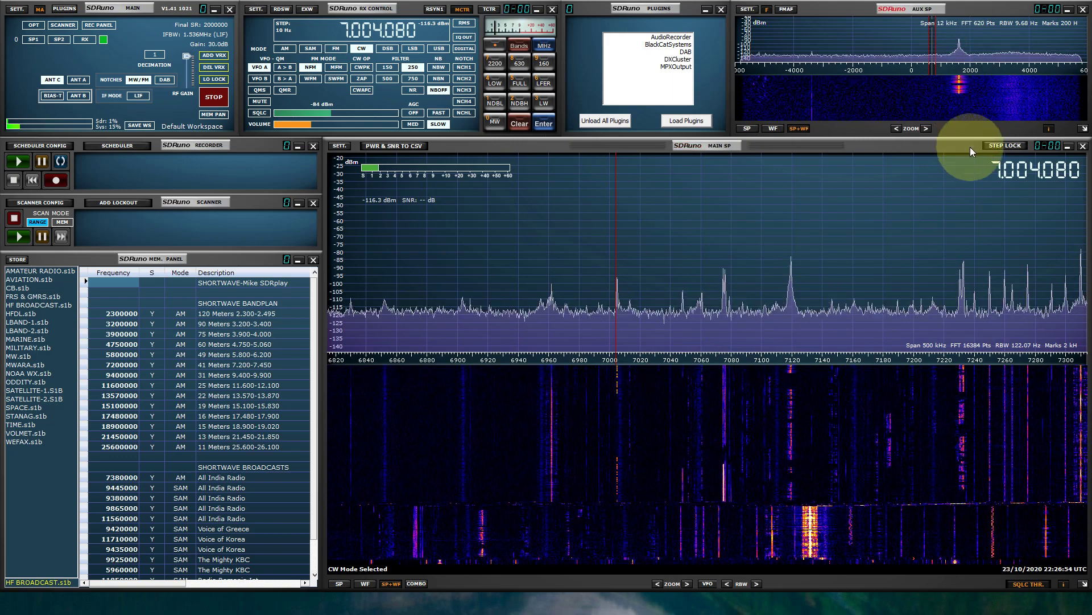
left_click(959, 91)
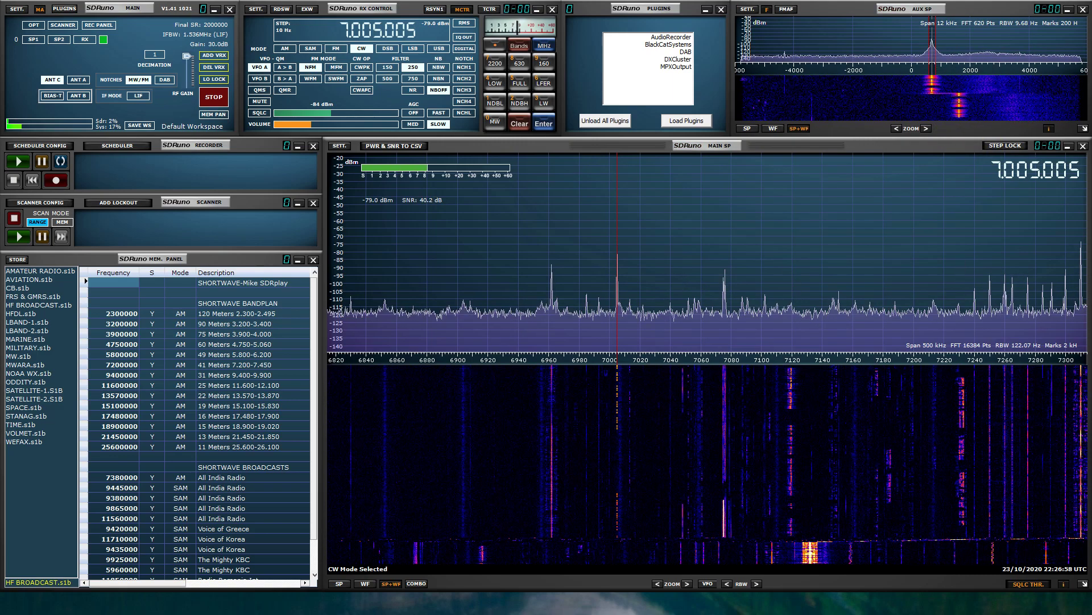
Switch to Fldigi with Alt+Tab and clear the decoded CW text from its receive pane
key("alt+Tab")
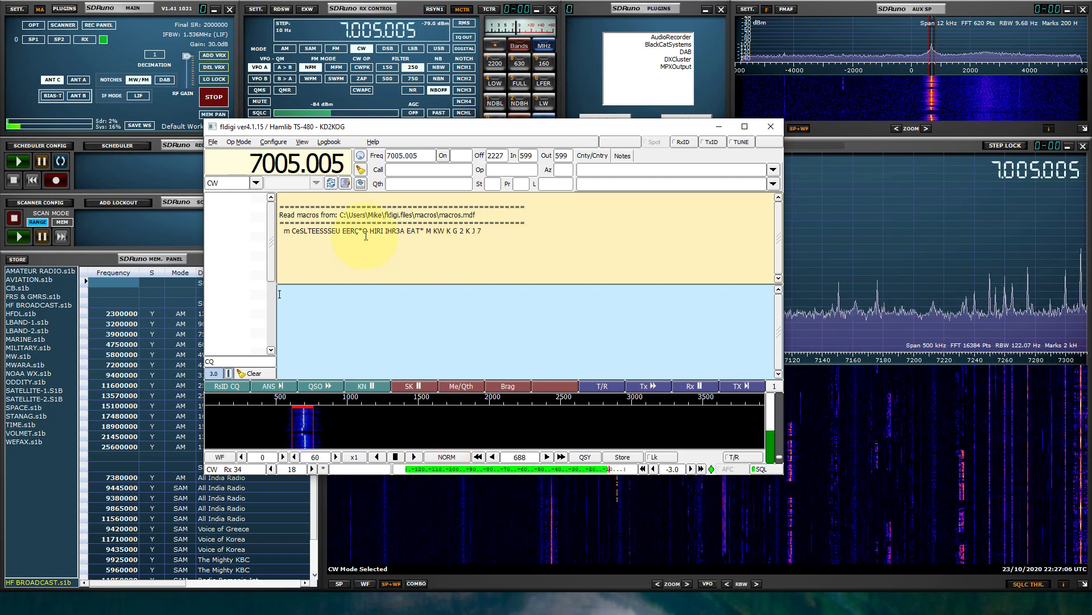
right_click(453, 236)
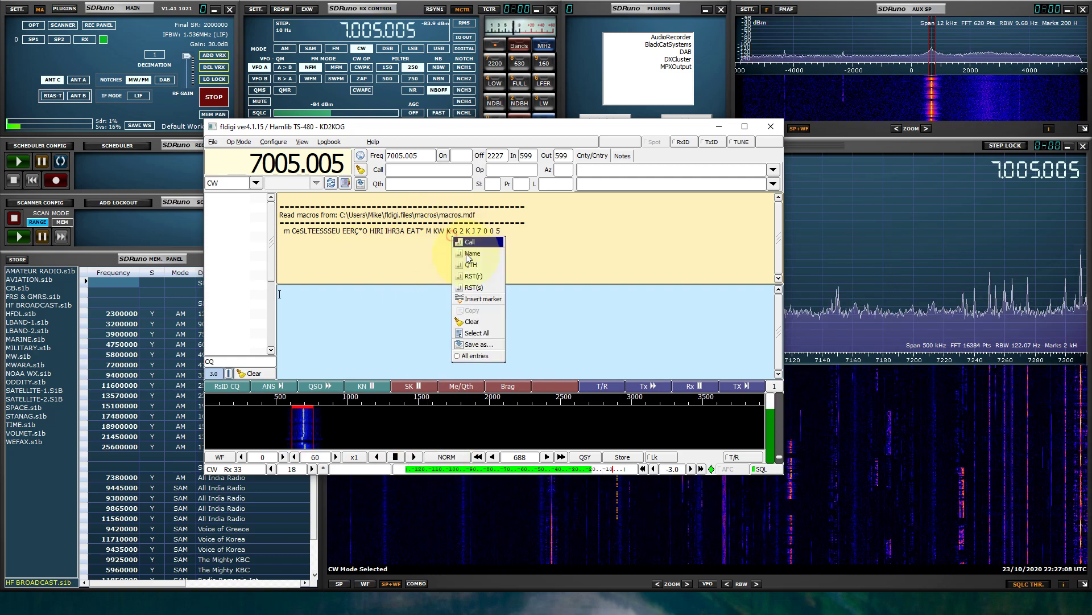
left_click(472, 322)
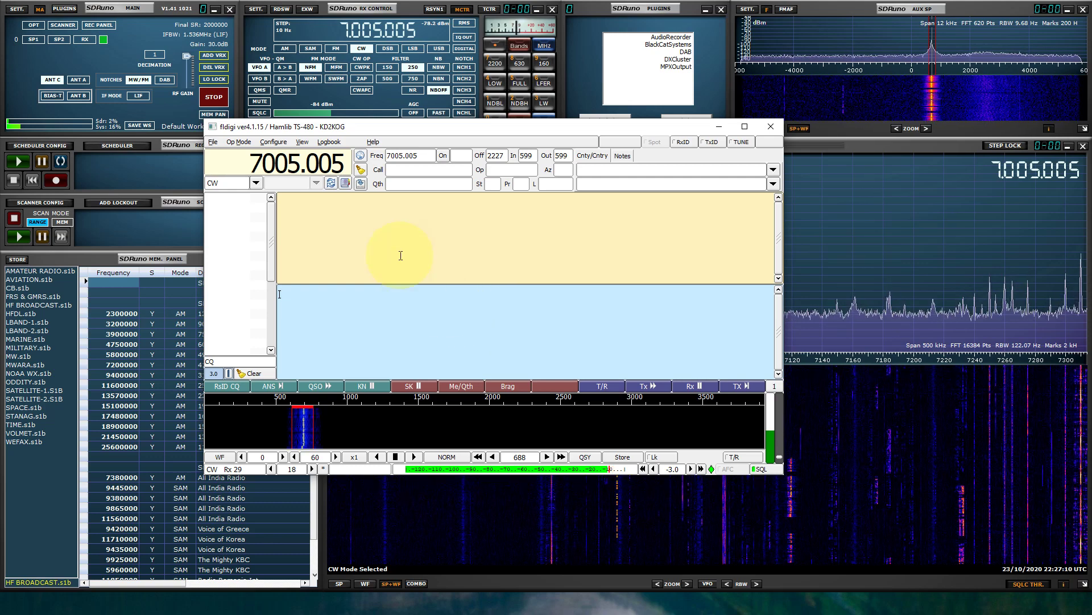